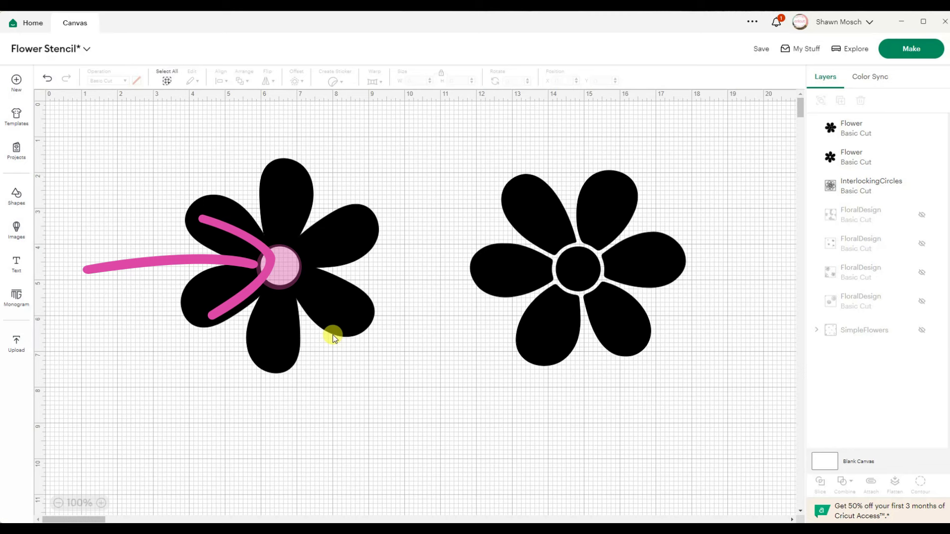
# - Hide the center circle's contour on the flower with the open middle
pyautogui.click(309, 278)
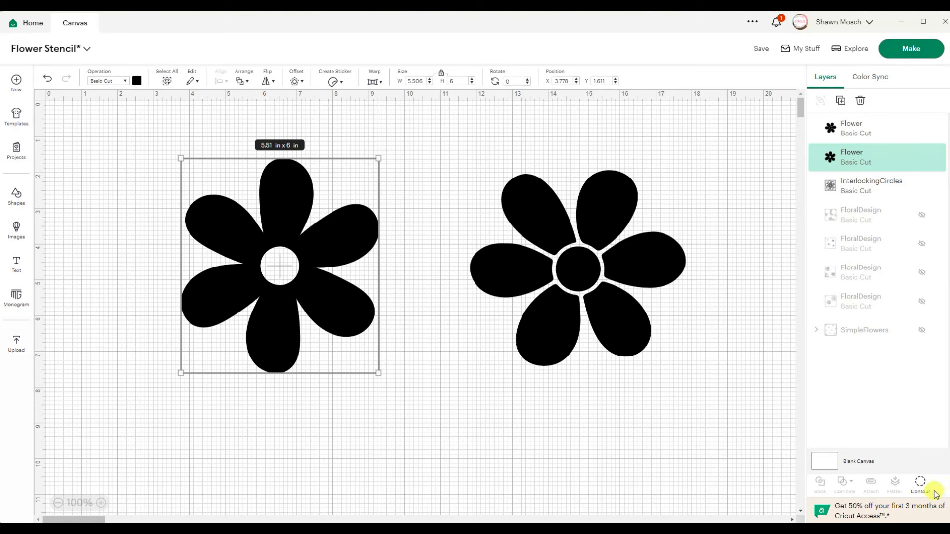
pyautogui.click(919, 483)
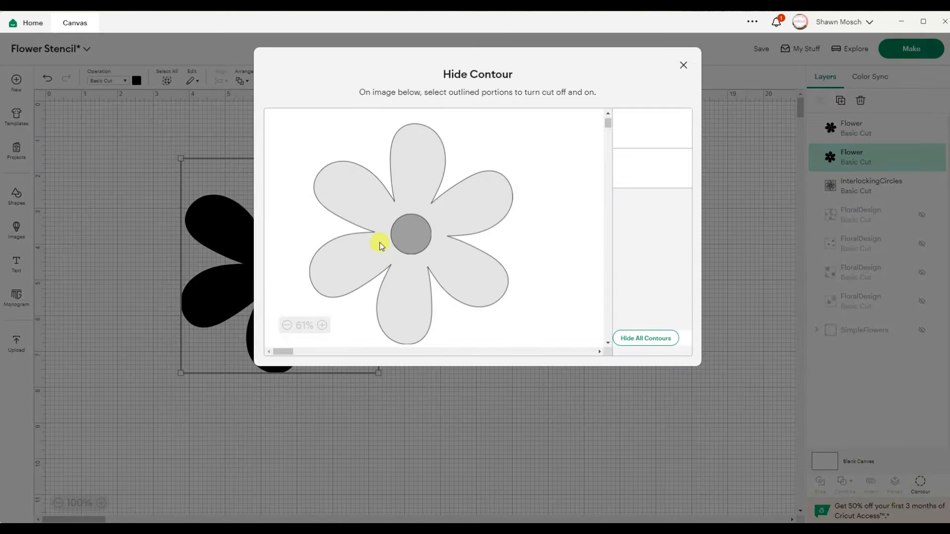
pyautogui.click(415, 233)
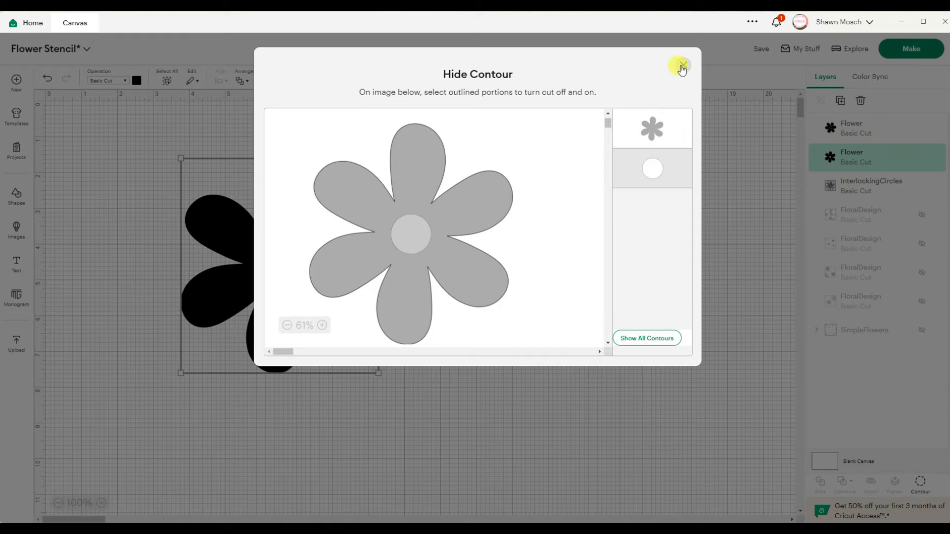
pyautogui.click(683, 65)
pyautogui.click(268, 278)
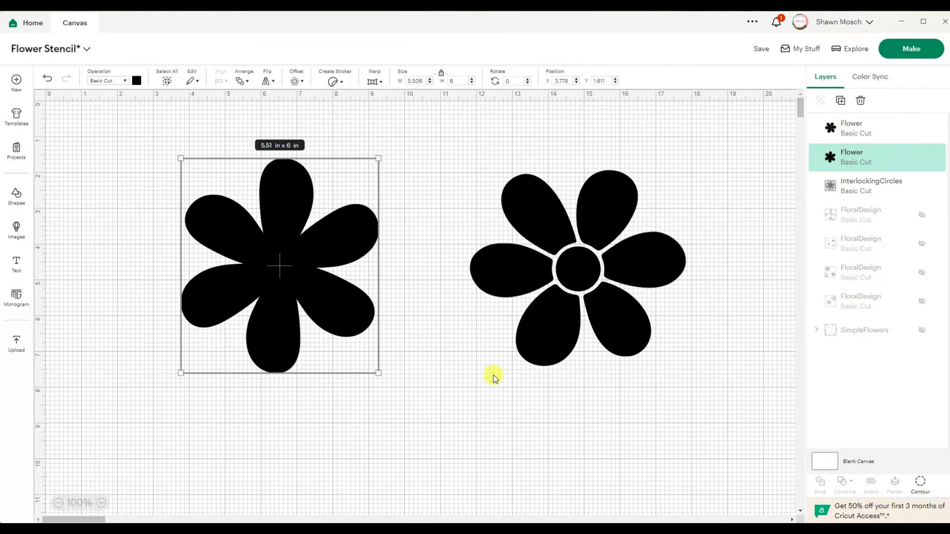
pyautogui.click(486, 407)
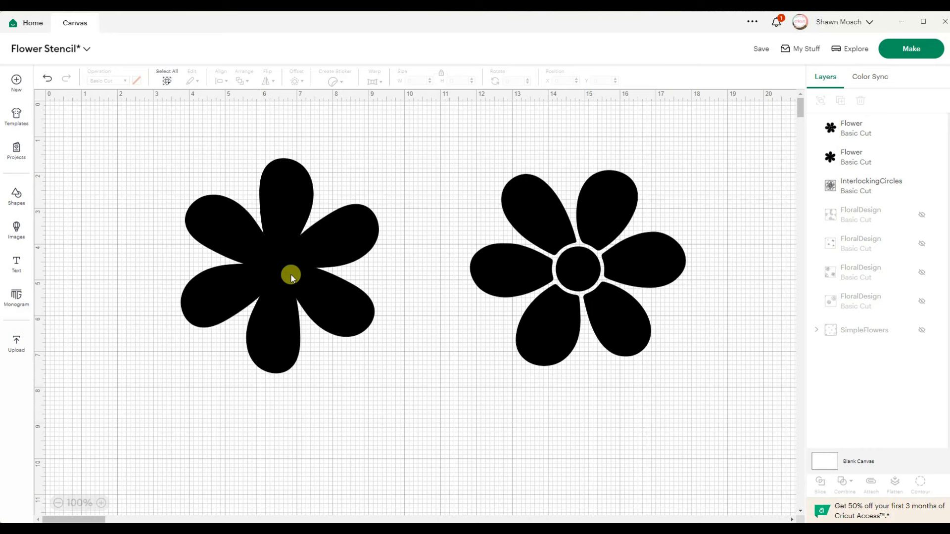
# - Shift the filled-in flower toward the canvas edge and back, leaving it at about X 3.5, Y 1.58
pyautogui.moveTo(291, 276); pyautogui.dragTo(242, 274)
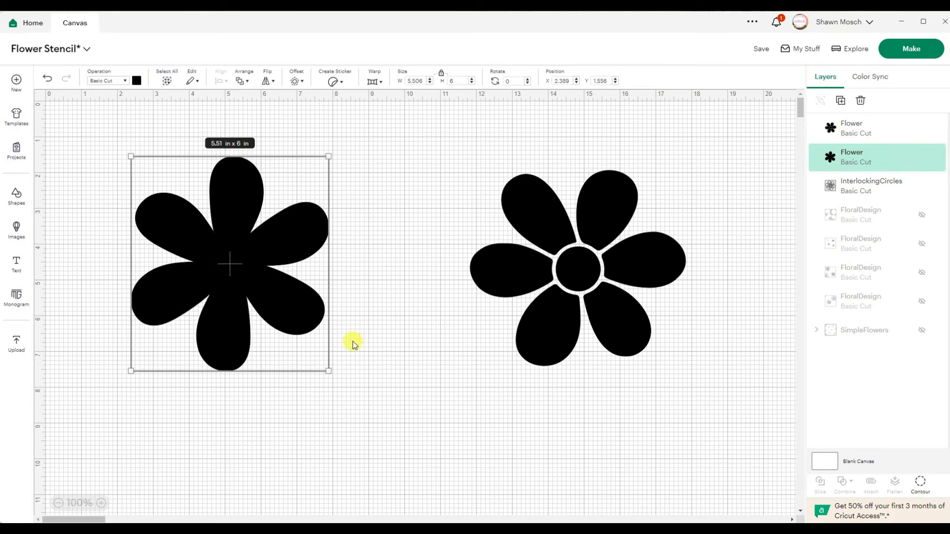
pyautogui.click(372, 376)
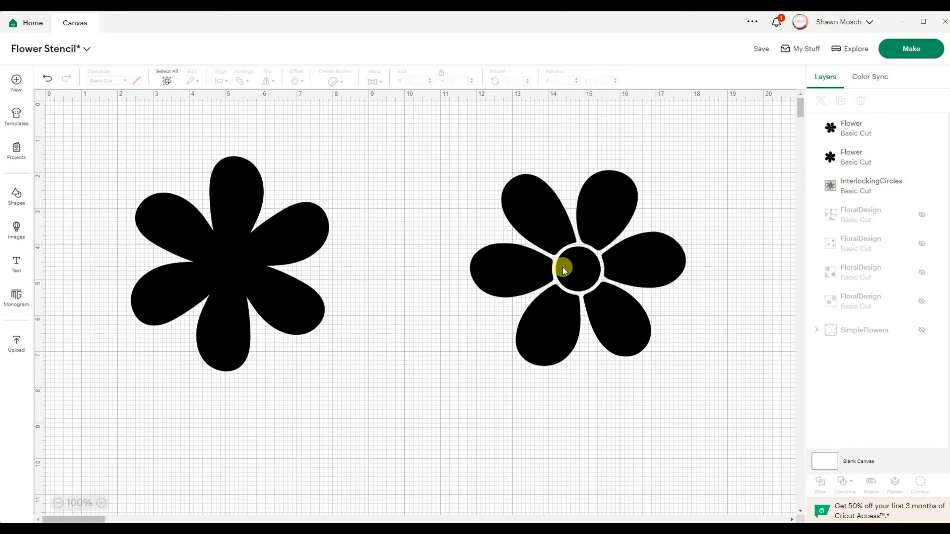
pyautogui.moveTo(254, 291); pyautogui.dragTo(295, 290)
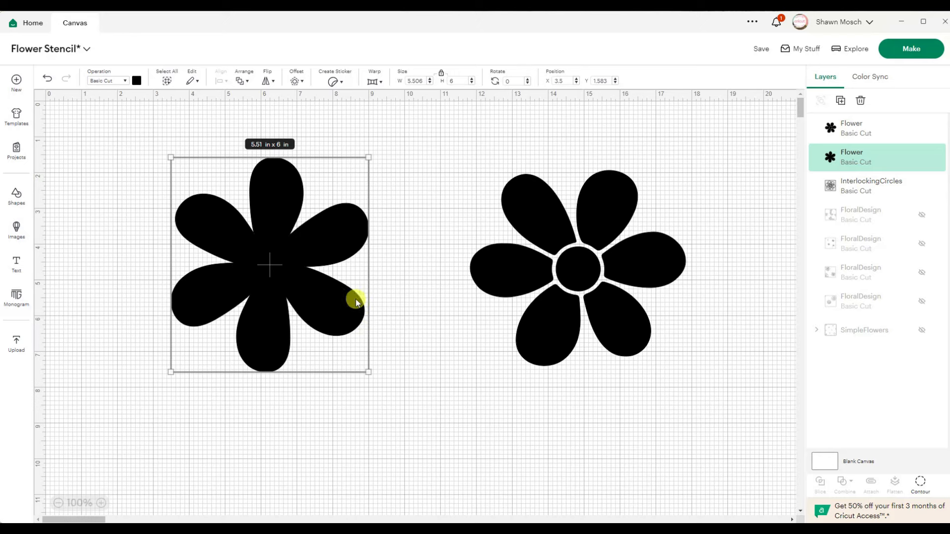
# - Restore the hidden center circle contour on the filled-in flower
pyautogui.click(920, 483)
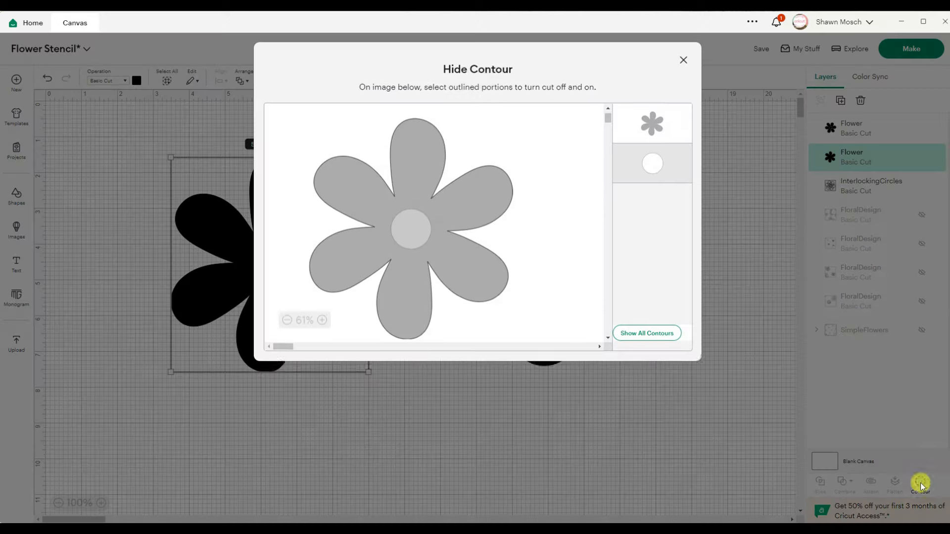
pyautogui.click(653, 169)
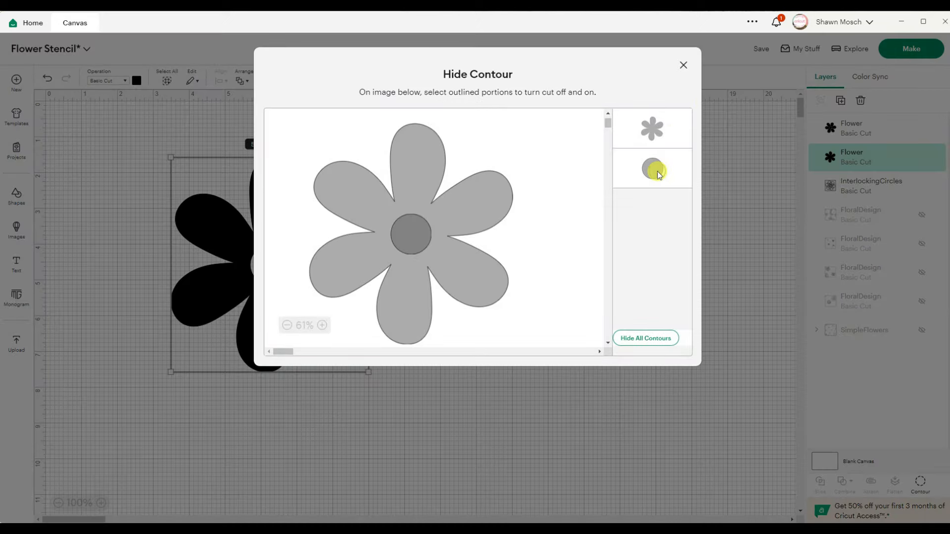
pyautogui.click(684, 65)
pyautogui.click(299, 251)
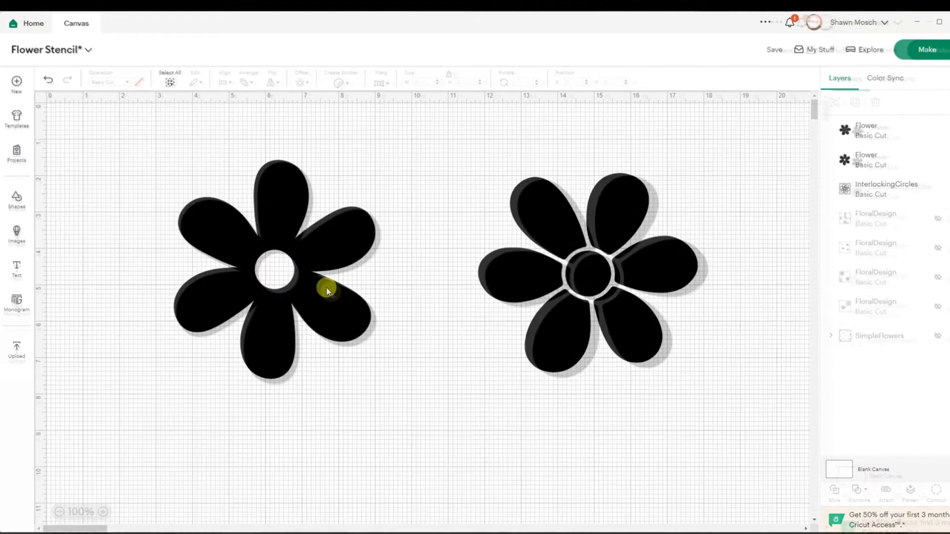
# - Duplicate the flower with the open center, move the copy to about X 1.43, Y 2.35, and color it bright blue
pyautogui.rightClick(322, 286)
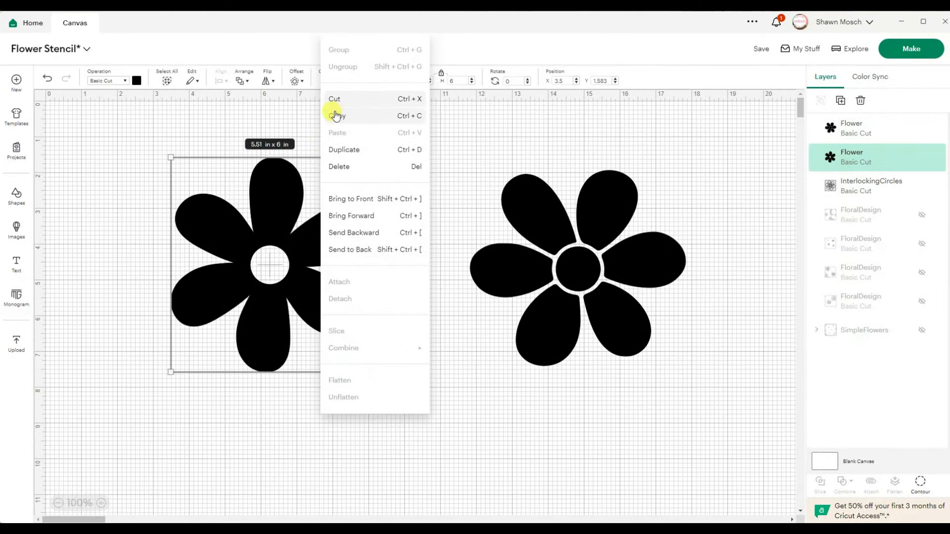
pyautogui.click(337, 149)
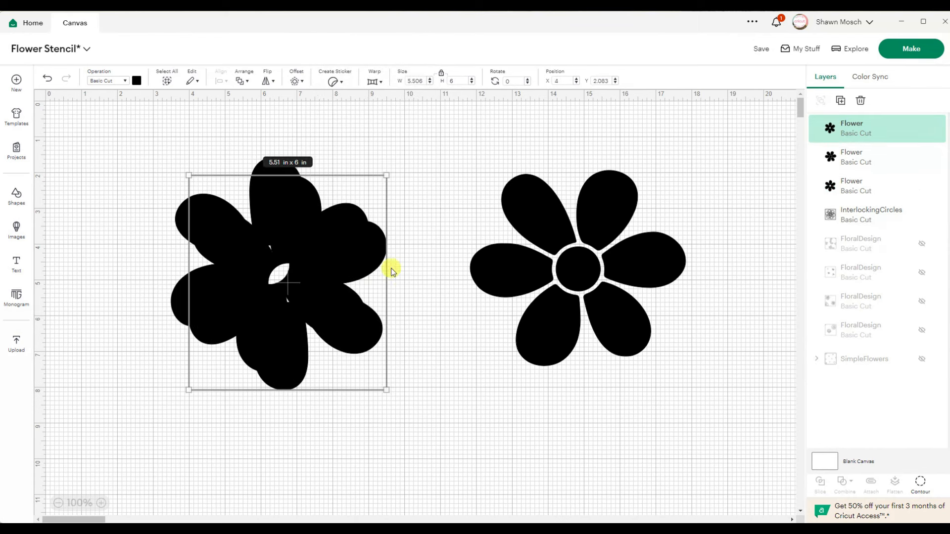
pyautogui.moveTo(345, 267); pyautogui.dragTo(252, 275)
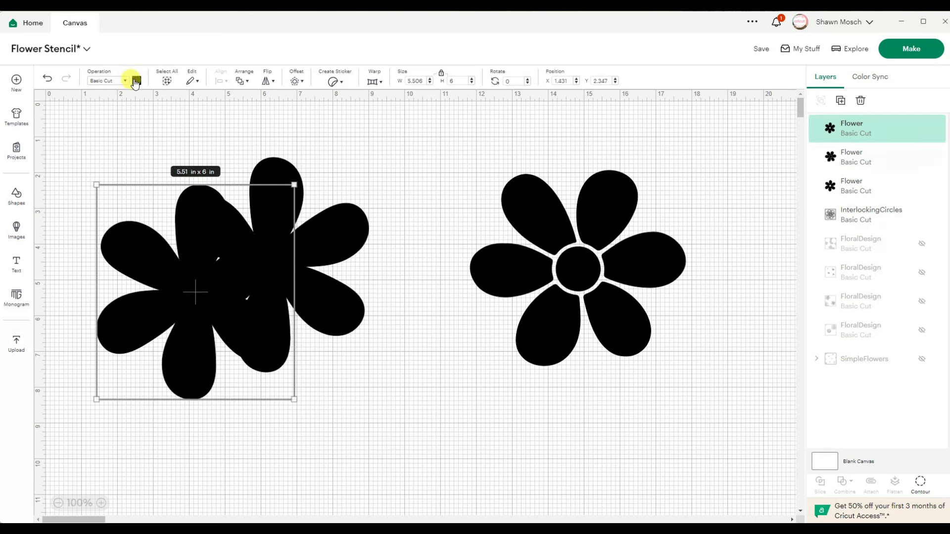
pyautogui.click(136, 80)
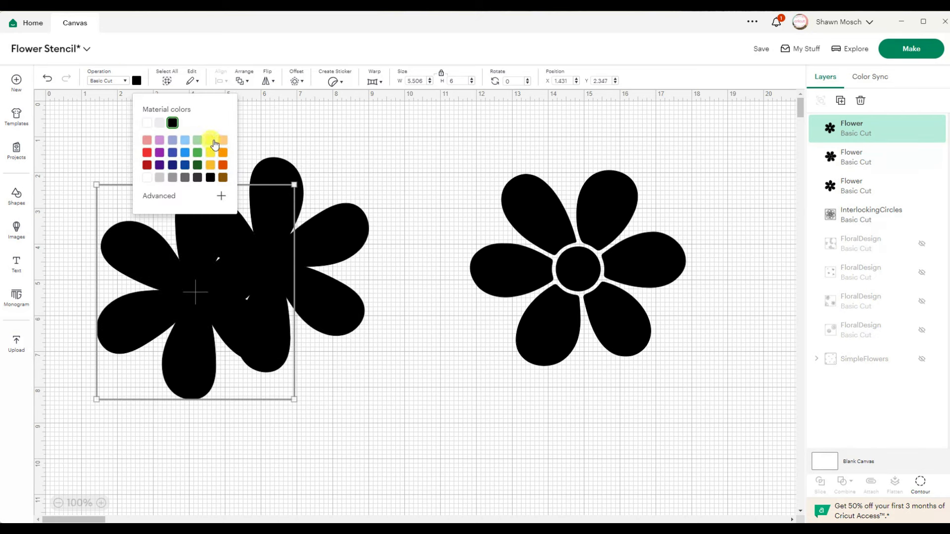
pyautogui.click(184, 154)
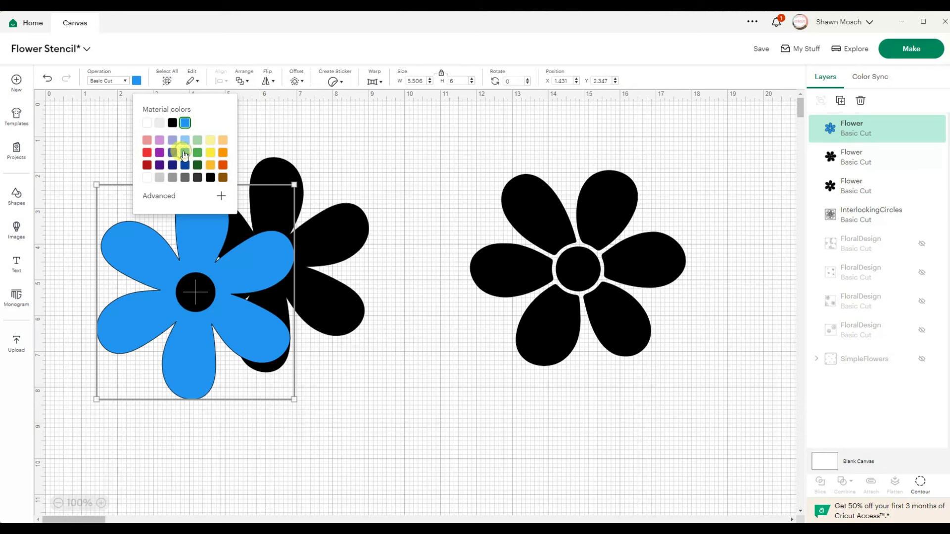
# - Align the blue flower and its black original so both are centered on each other
pyautogui.click(346, 227)
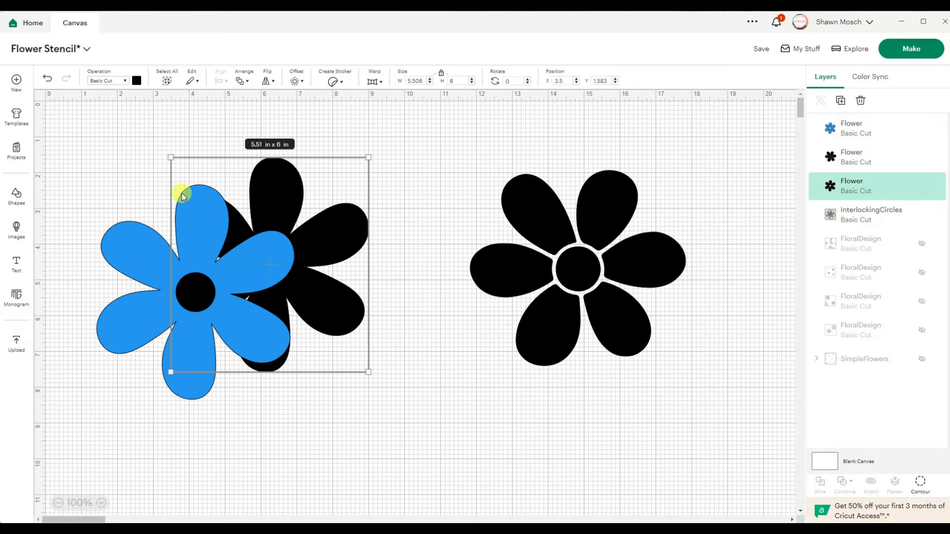
pyautogui.click(94, 140)
pyautogui.moveTo(70, 119); pyautogui.dragTo(420, 440)
pyautogui.click(218, 82)
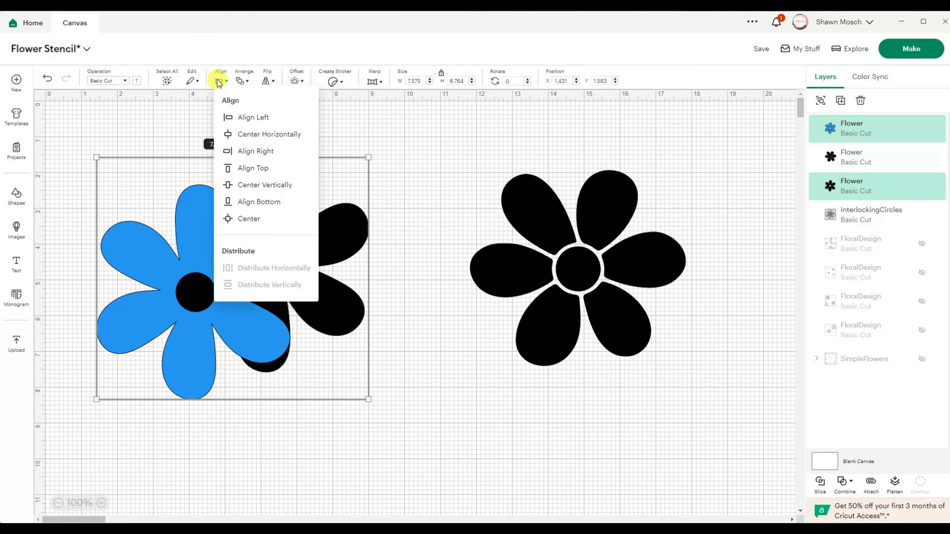
pyautogui.click(248, 217)
pyautogui.click(787, 192)
# - Rename the layer of the black flower beneath the blue one as Center
pyautogui.click(861, 186)
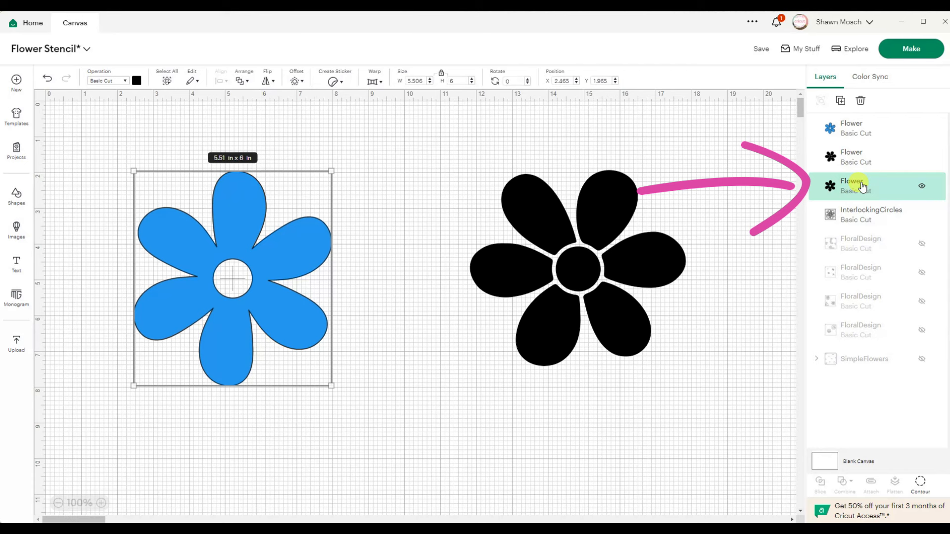
pyautogui.doubleClick(862, 186)
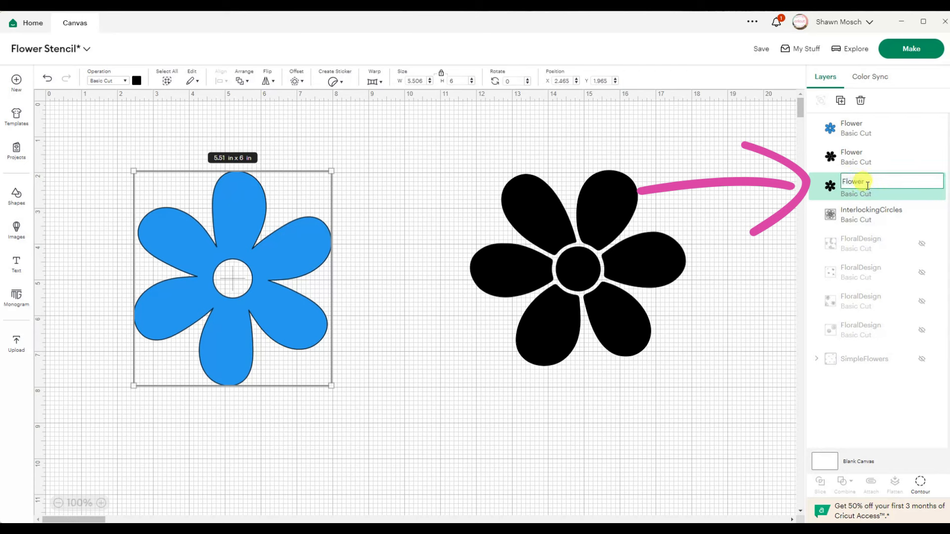
pyautogui.write('Center')
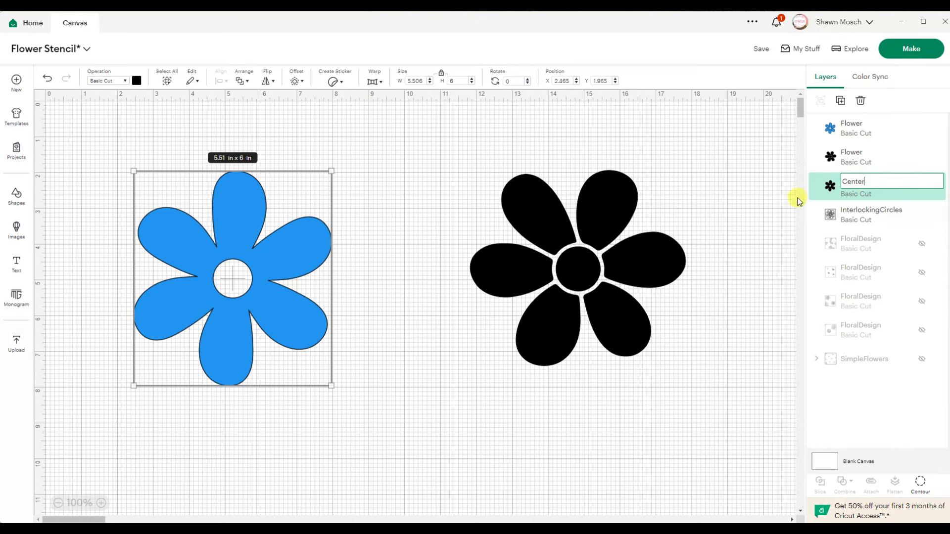
pyautogui.click(755, 227)
# - Hide the petal outline contour of the Center layer and move that layer to the top of the layer order
pyautogui.click(866, 188)
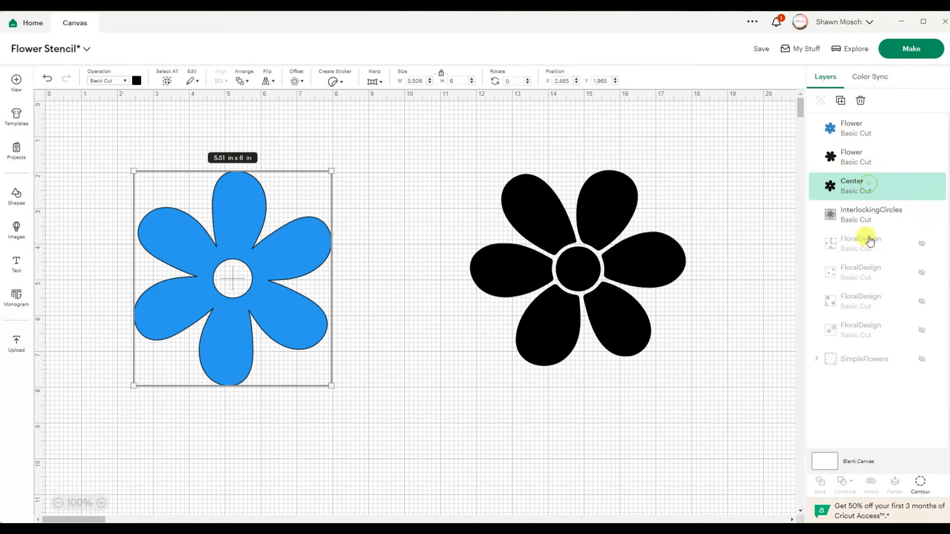
pyautogui.click(920, 483)
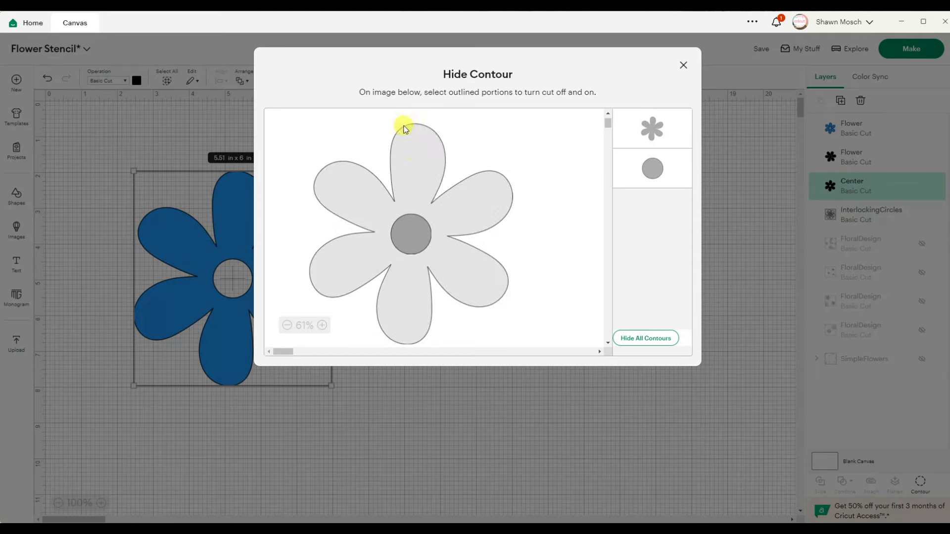
pyautogui.click(411, 153)
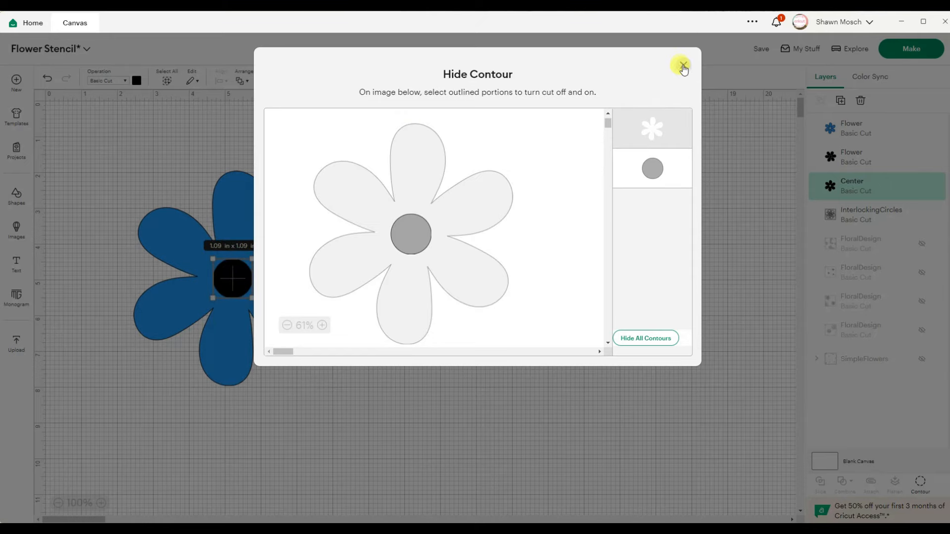
pyautogui.click(683, 65)
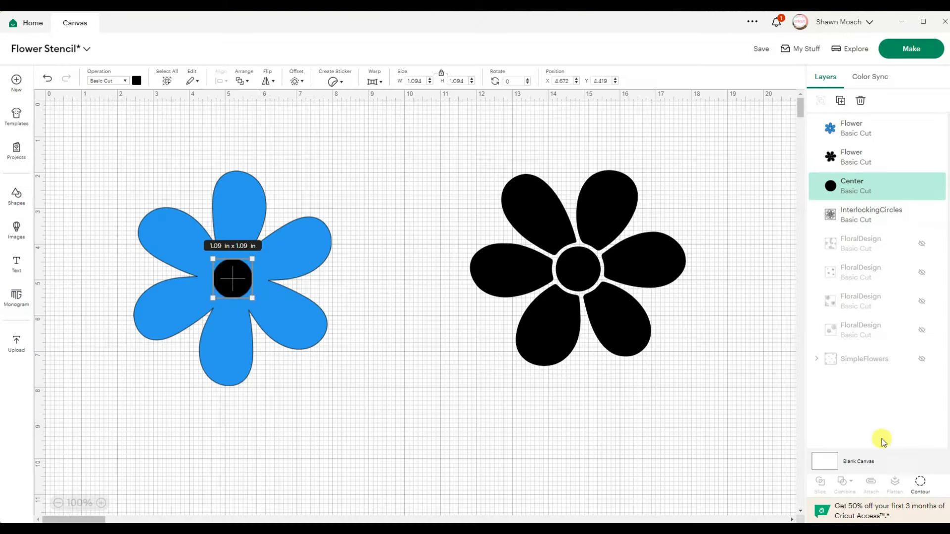
pyautogui.click(848, 189)
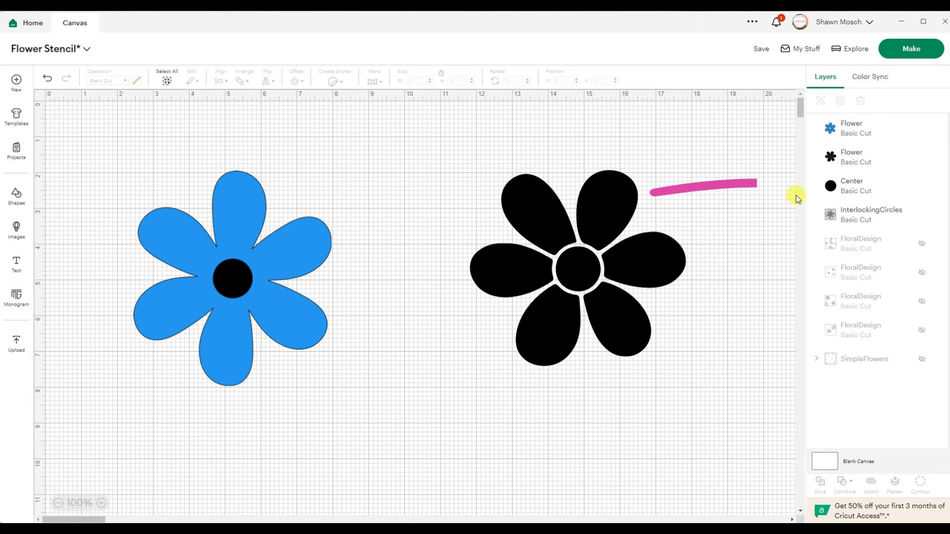
pyautogui.moveTo(864, 190); pyautogui.dragTo(874, 124)
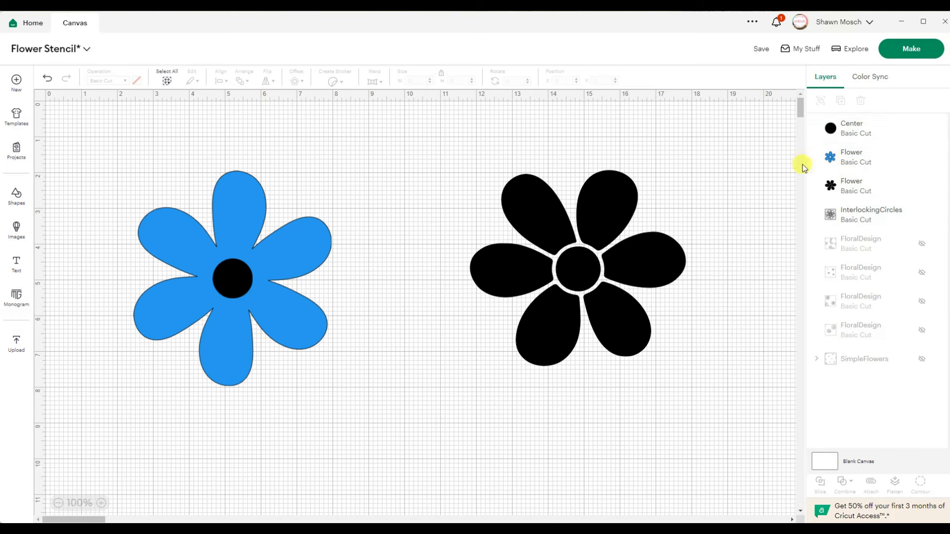
# - Create an outward offset of 0.486 in with rounded corners around the Center circle
pyautogui.click(840, 126)
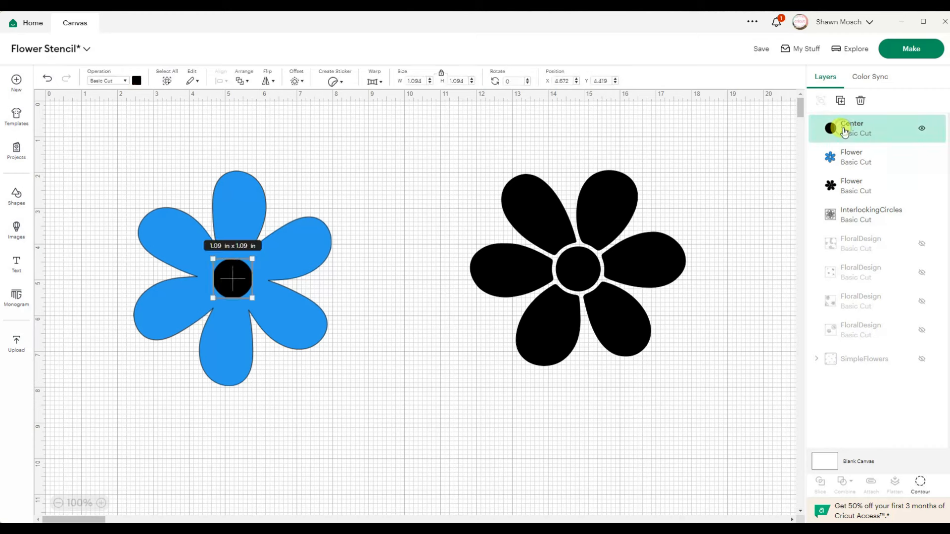
pyautogui.click(297, 80)
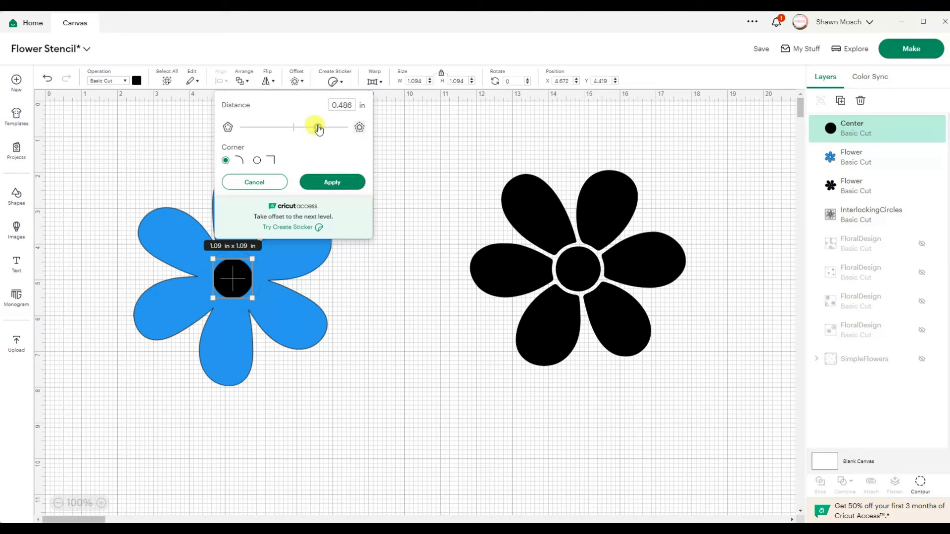
pyautogui.click(332, 184)
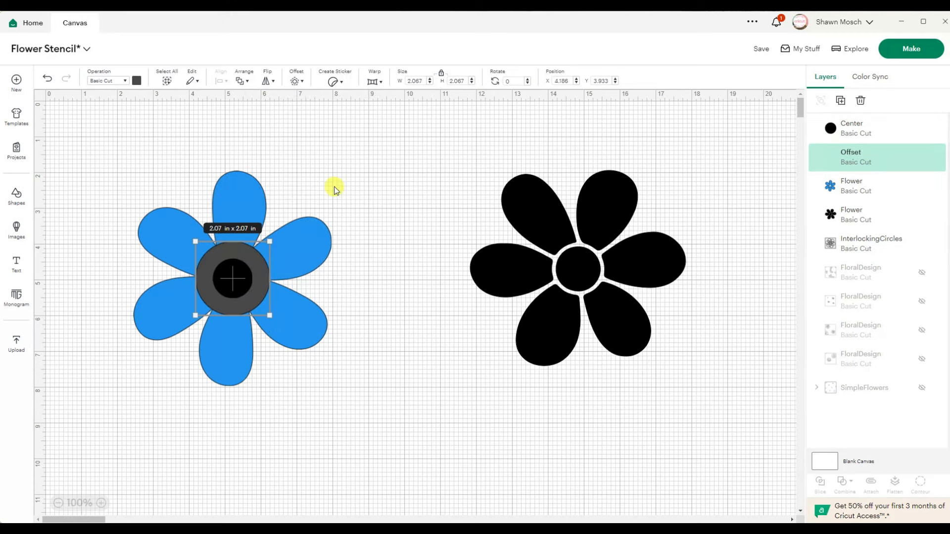
pyautogui.click(399, 218)
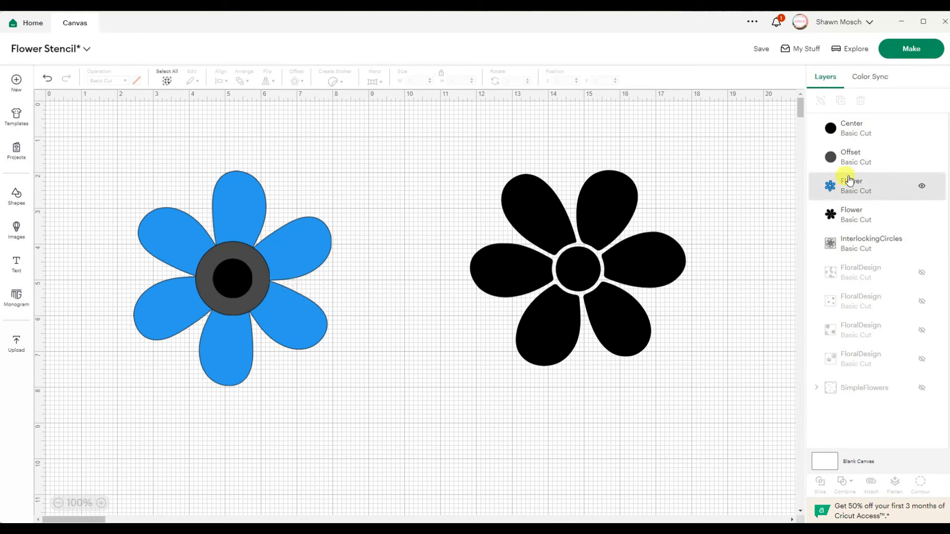
# - Subtract the Offset circle from the blue flower beneath it
pyautogui.click(869, 164)
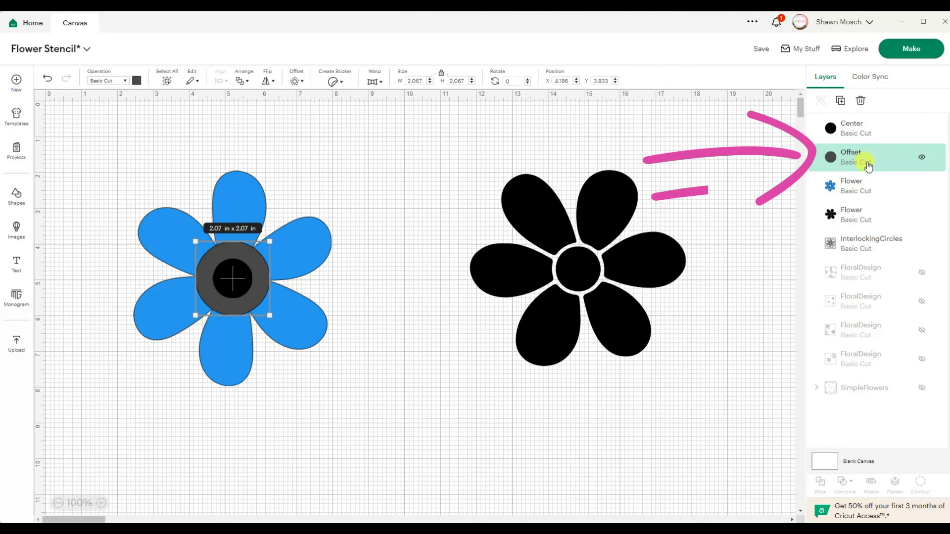
pyautogui.keyDown('shift'); pyautogui.click(861, 194); pyautogui.keyUp('shift')
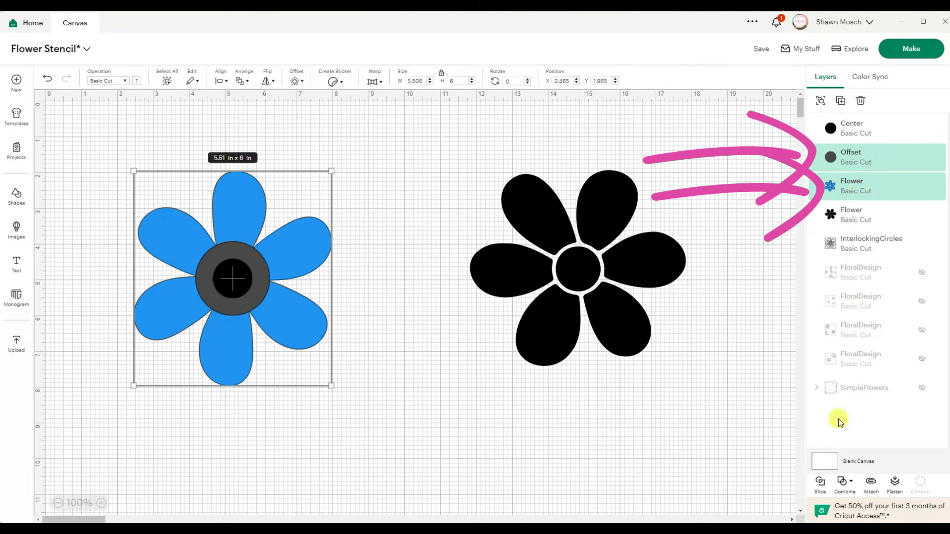
pyautogui.click(848, 491)
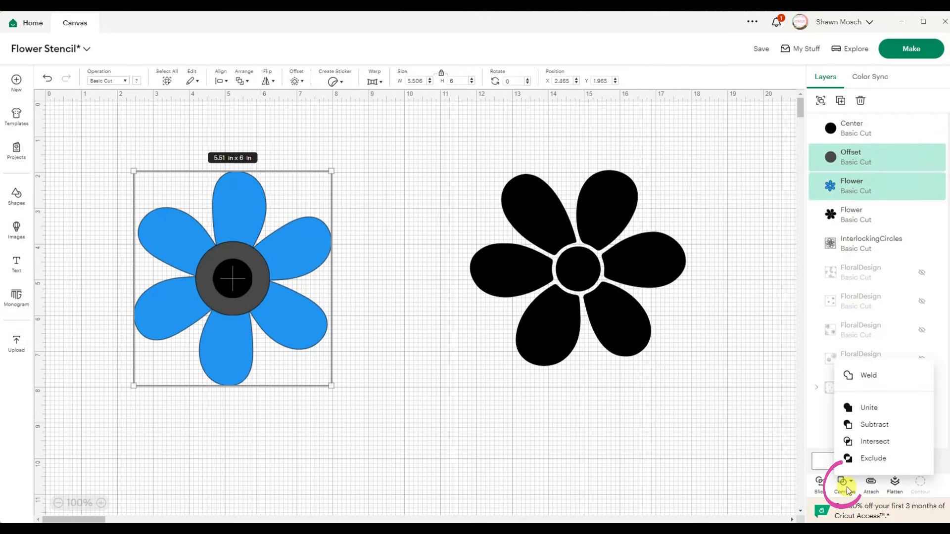
pyautogui.click(875, 424)
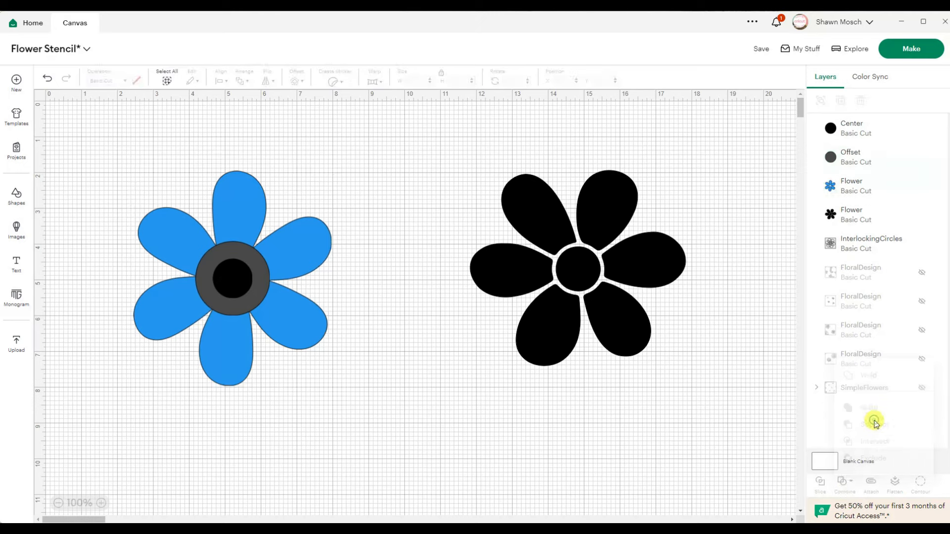
pyautogui.click(446, 367)
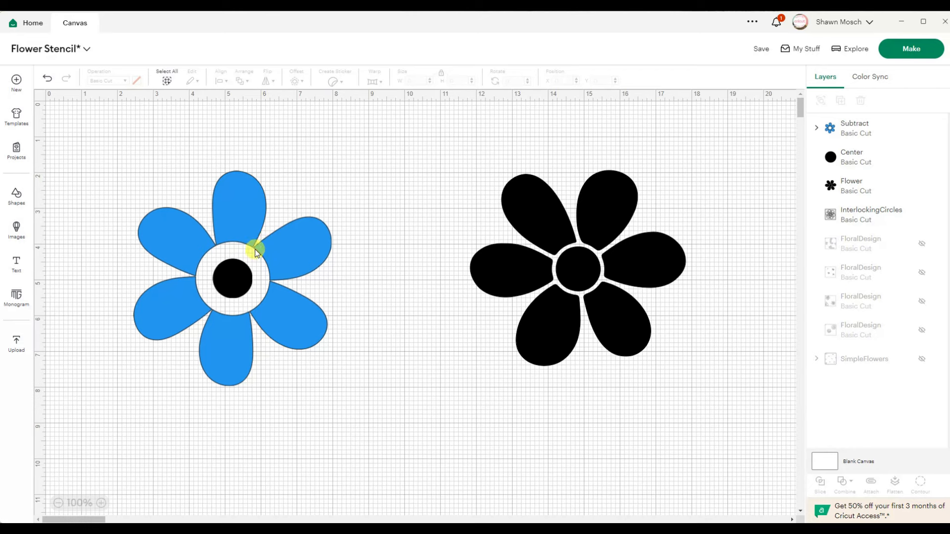
pyautogui.click(239, 274)
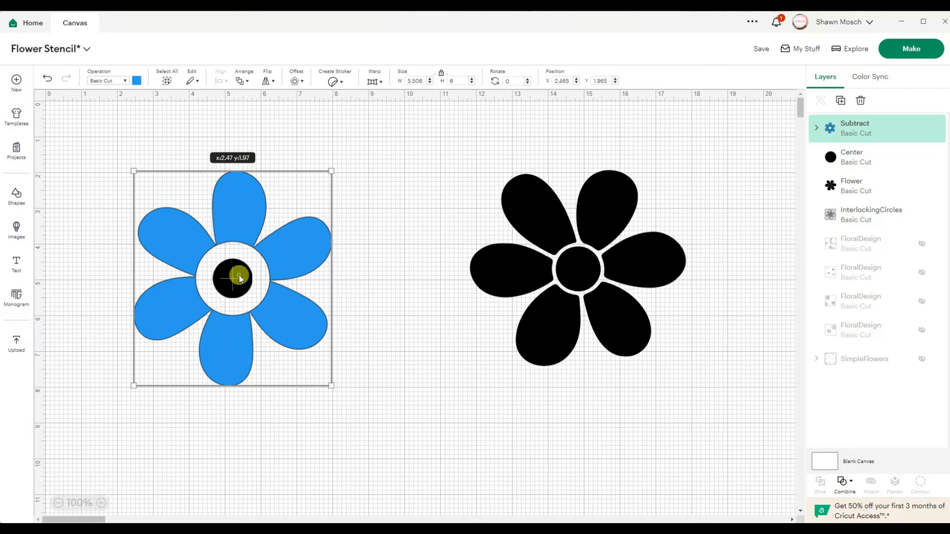
pyautogui.click(908, 162)
pyautogui.click(296, 81)
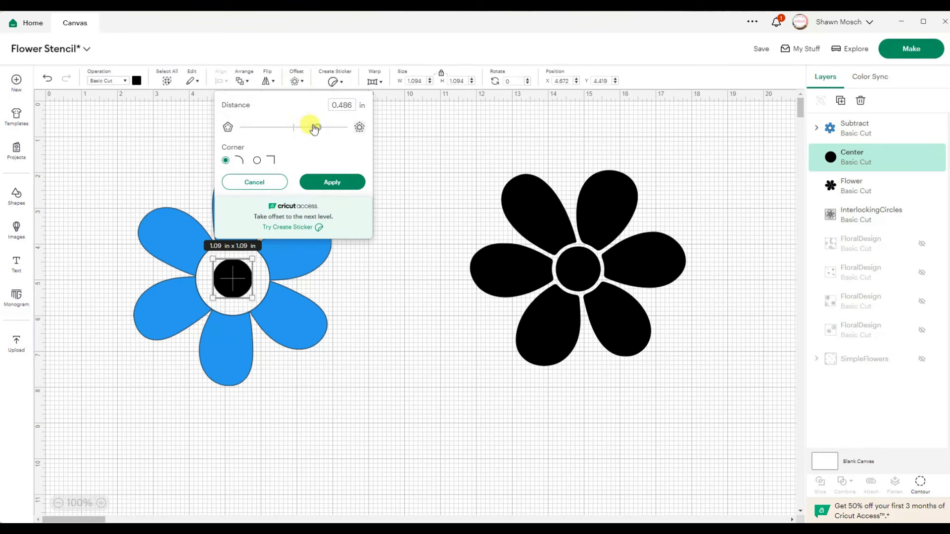
pyautogui.click(264, 185)
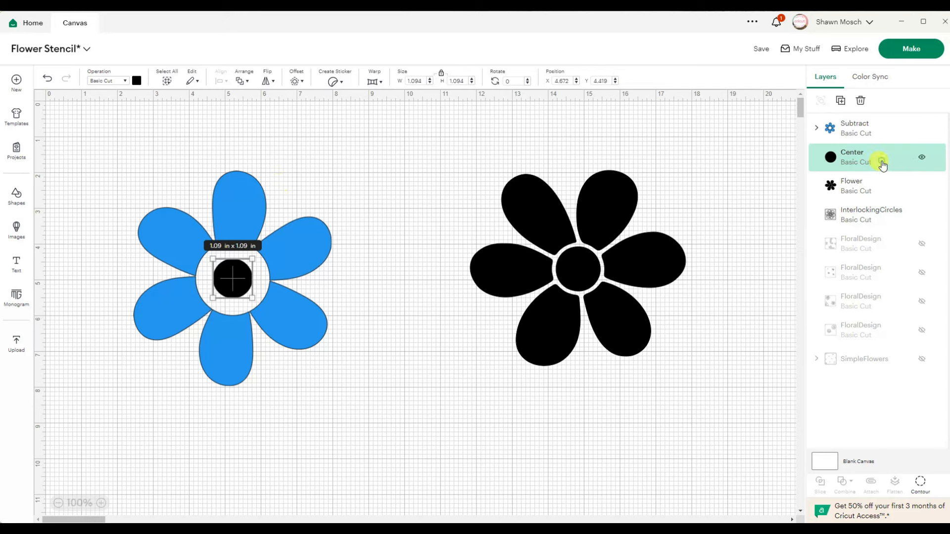
# - Move the Center layer to the top of the layer order and create a 0.722 in rounded-corner offset around it
pyautogui.moveTo(883, 165); pyautogui.dragTo(889, 105)
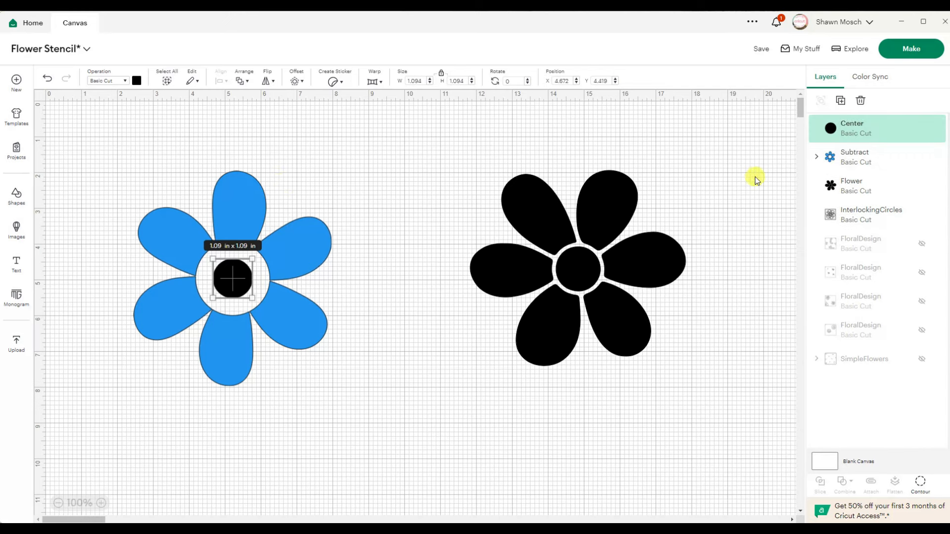
pyautogui.click(295, 83)
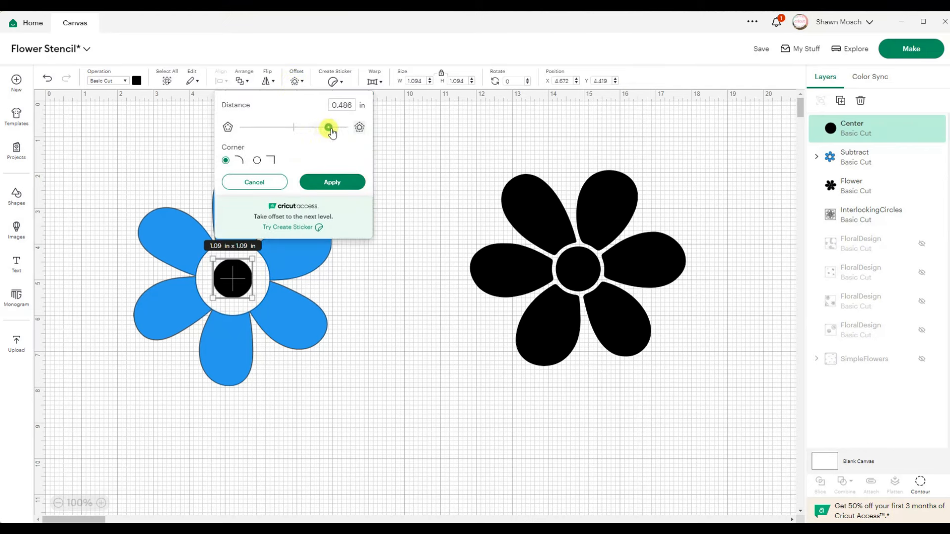
pyautogui.moveTo(313, 130); pyautogui.dragTo(309, 129)
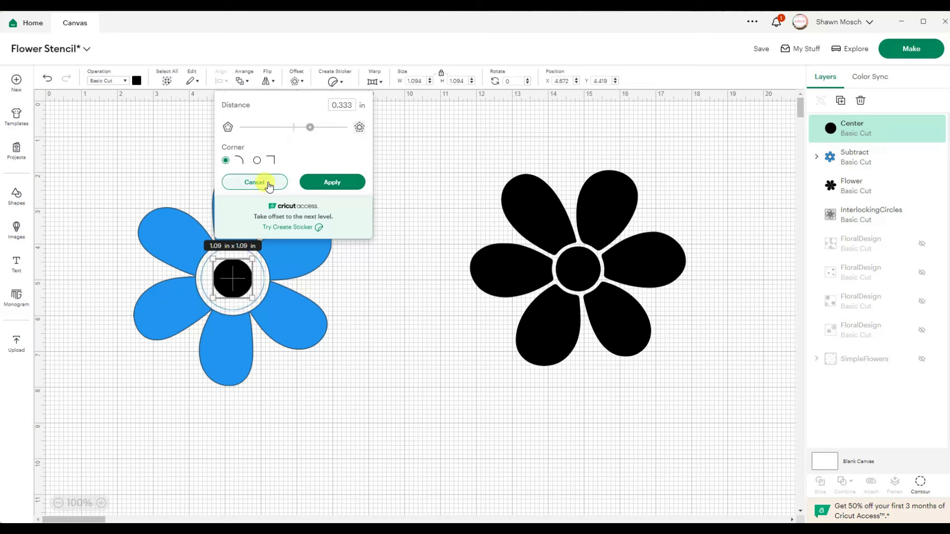
pyautogui.moveTo(316, 130); pyautogui.dragTo(316, 131)
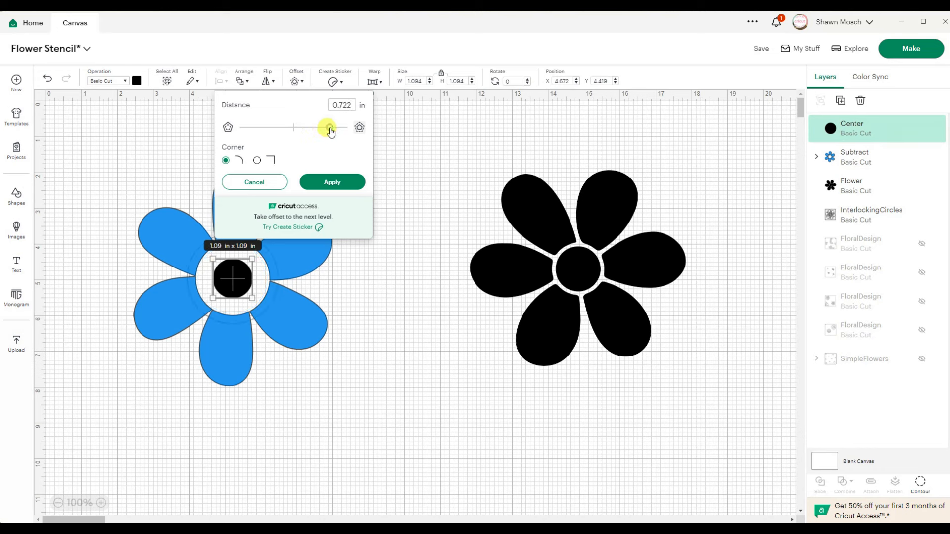
pyautogui.click(330, 181)
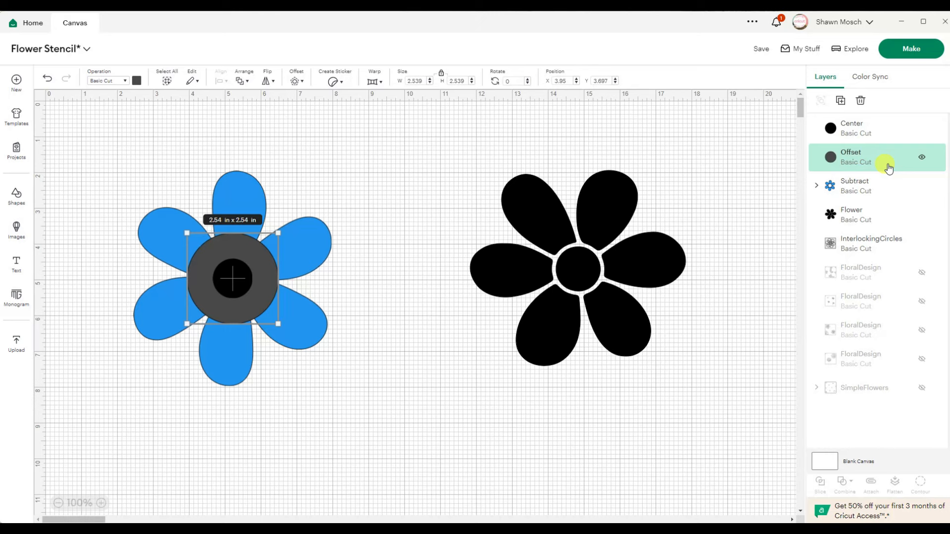
# - Subtract the new Offset circle from the blue petals to widen the gap around the center
pyautogui.keyDown('shift'); pyautogui.click(883, 189); pyautogui.keyUp('shift')
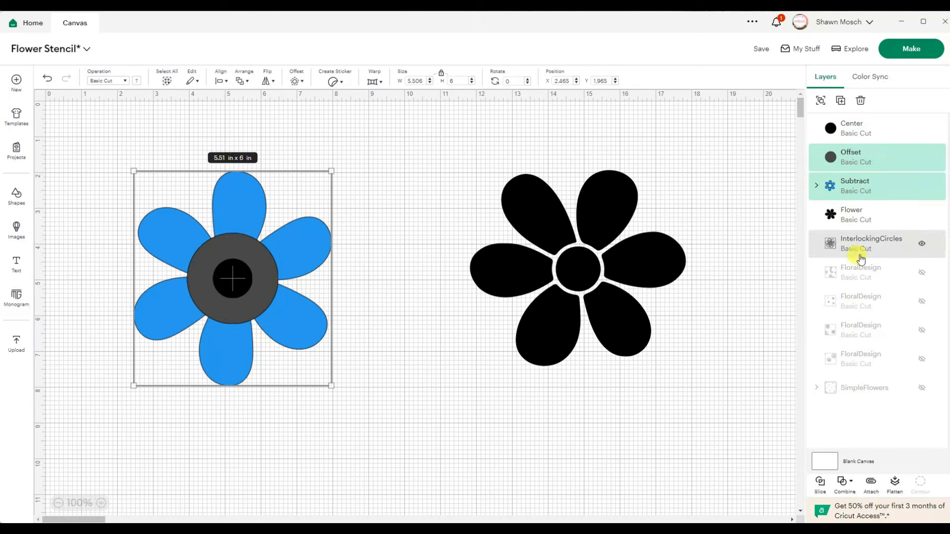
pyautogui.click(844, 484)
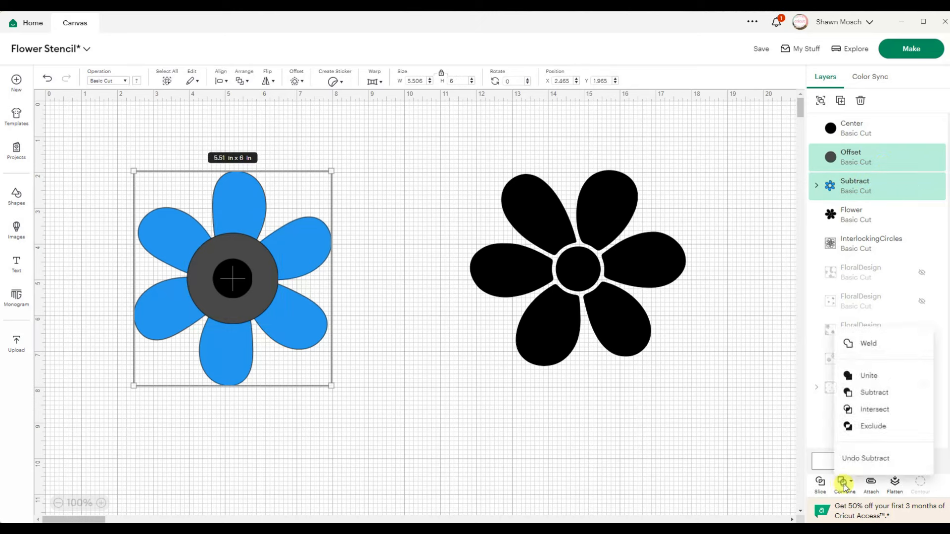
pyautogui.click(874, 392)
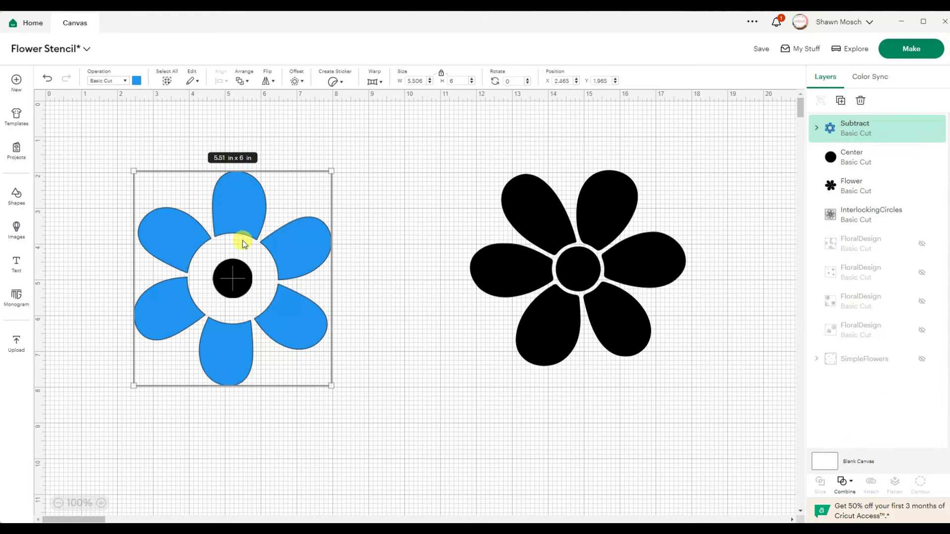
pyautogui.click(439, 356)
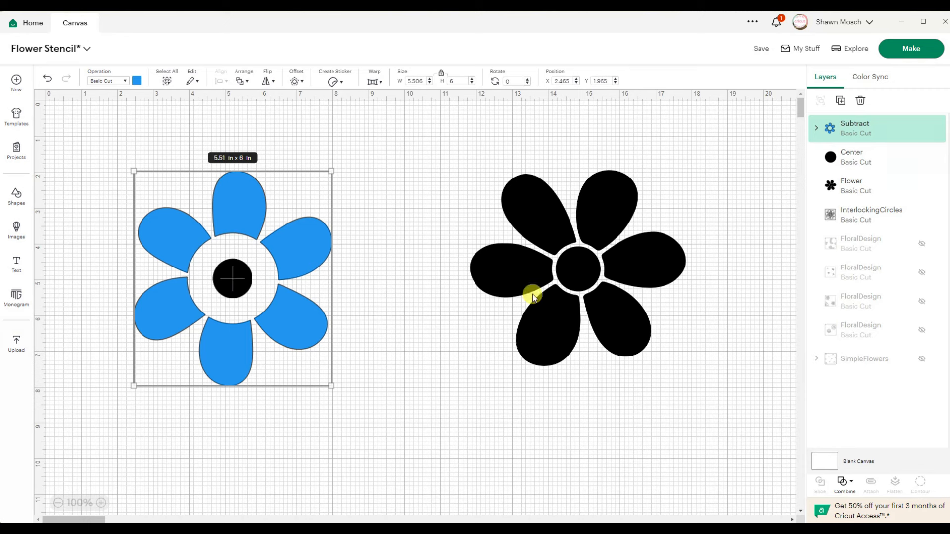
# - Create a 0.361 in rounded-corner offset around the Center circle and delete the original Center circle
pyautogui.click(886, 159)
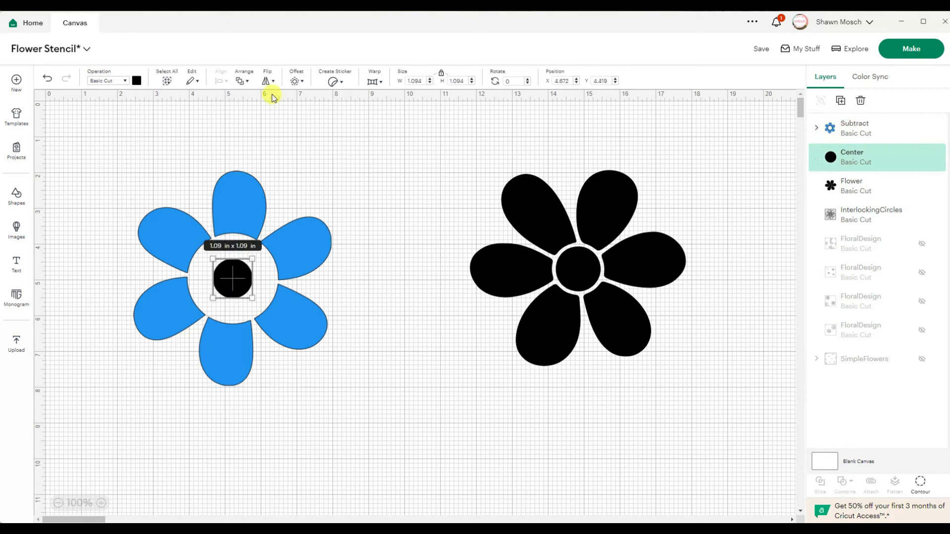
pyautogui.click(297, 82)
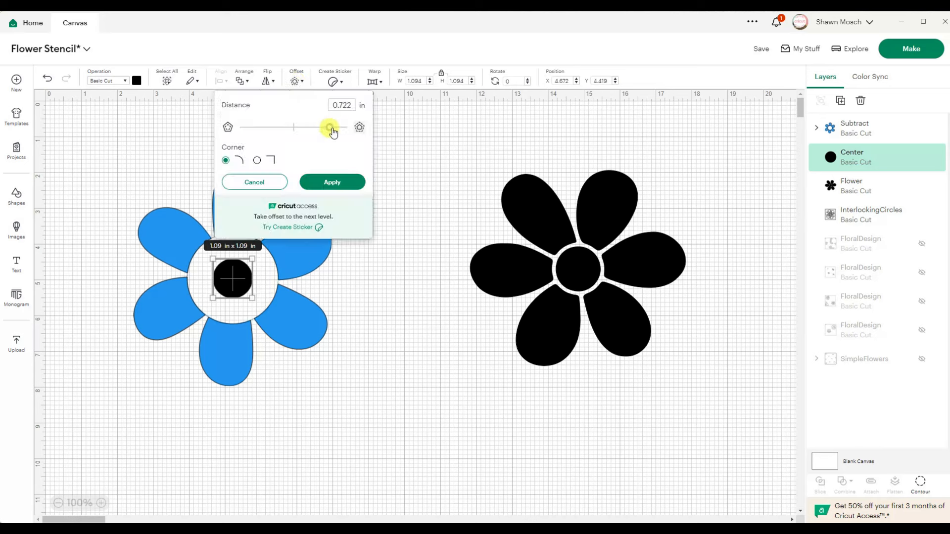
pyautogui.moveTo(330, 129); pyautogui.dragTo(312, 130)
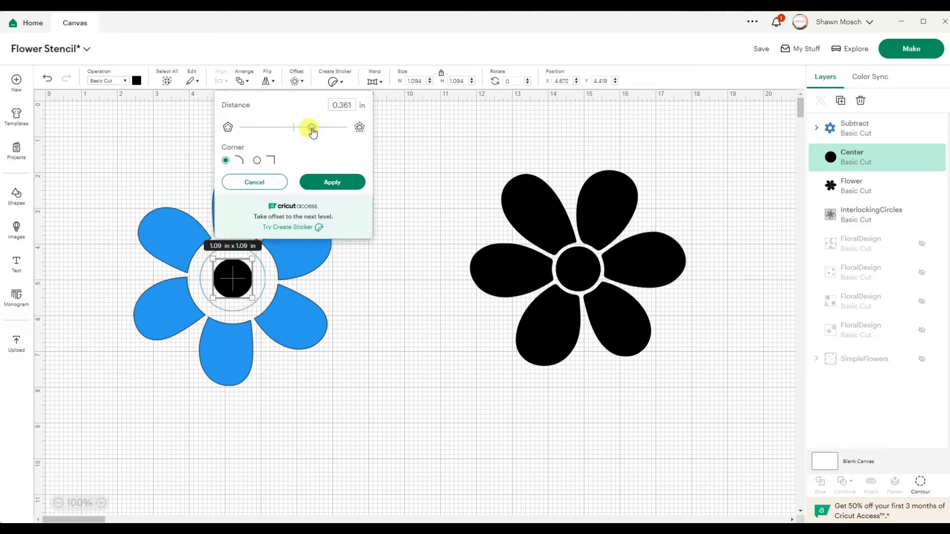
pyautogui.click(342, 184)
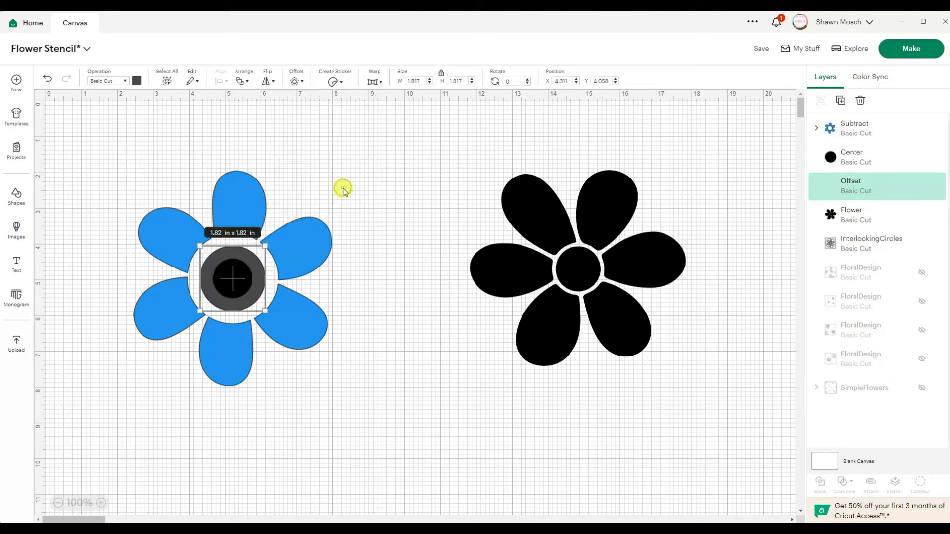
pyautogui.click(867, 158)
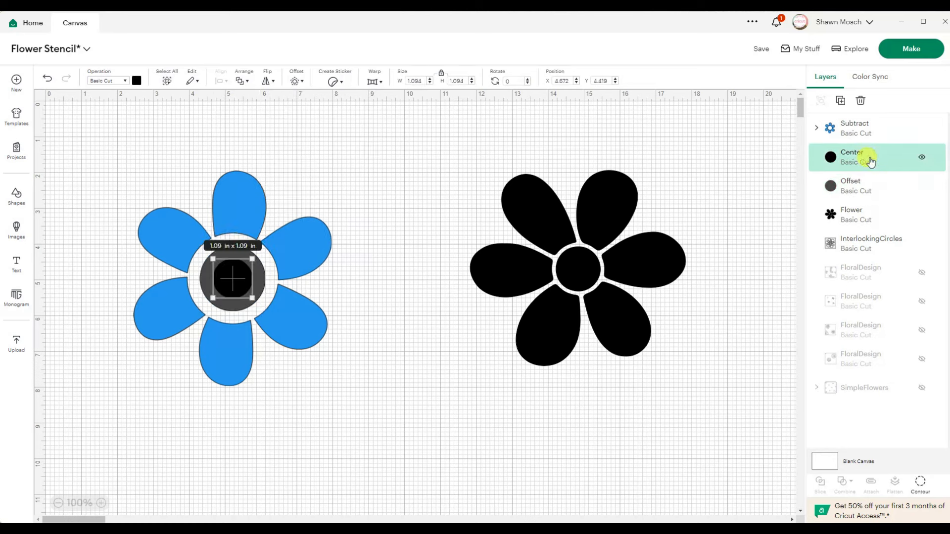
pyautogui.click(861, 101)
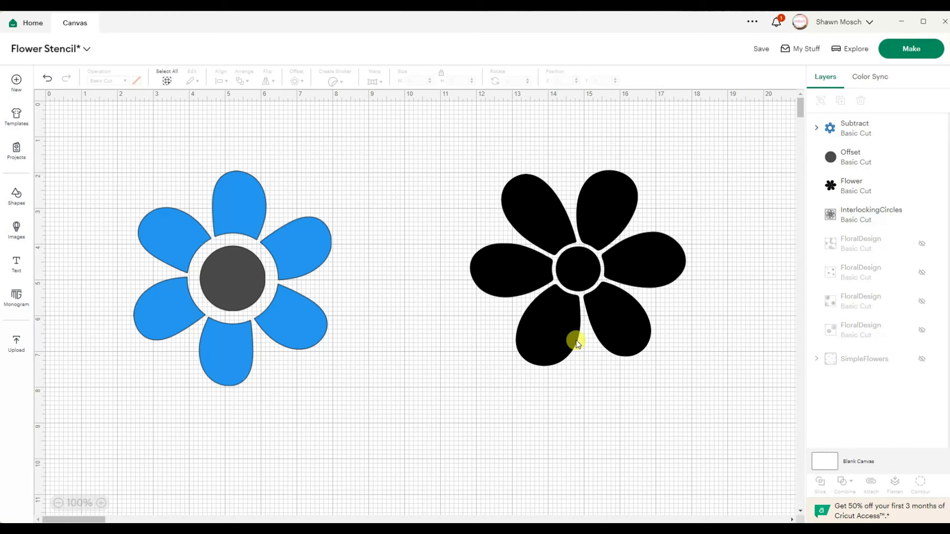
# - Change the color of the Offset circle in the middle of the blue flower
pyautogui.click(234, 285)
pyautogui.click(897, 154)
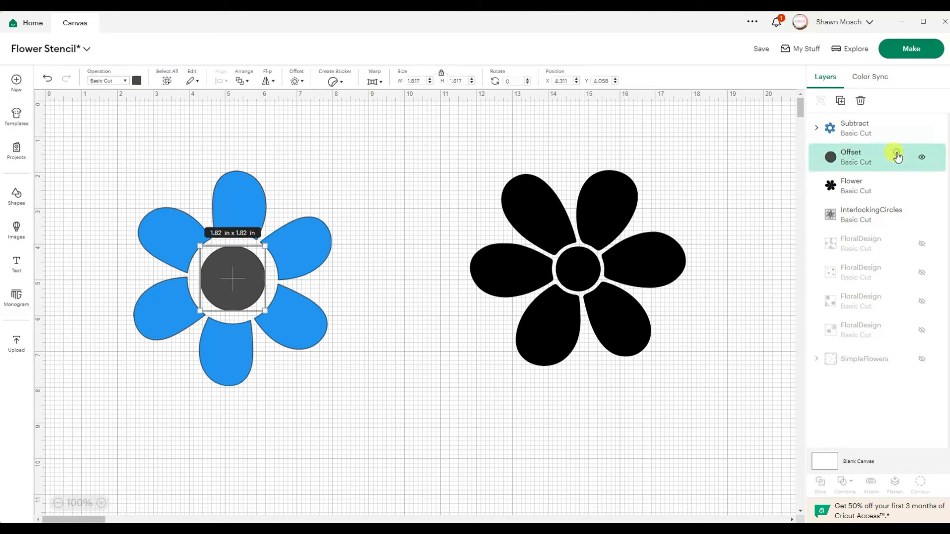
pyautogui.click(137, 81)
pyautogui.click(193, 120)
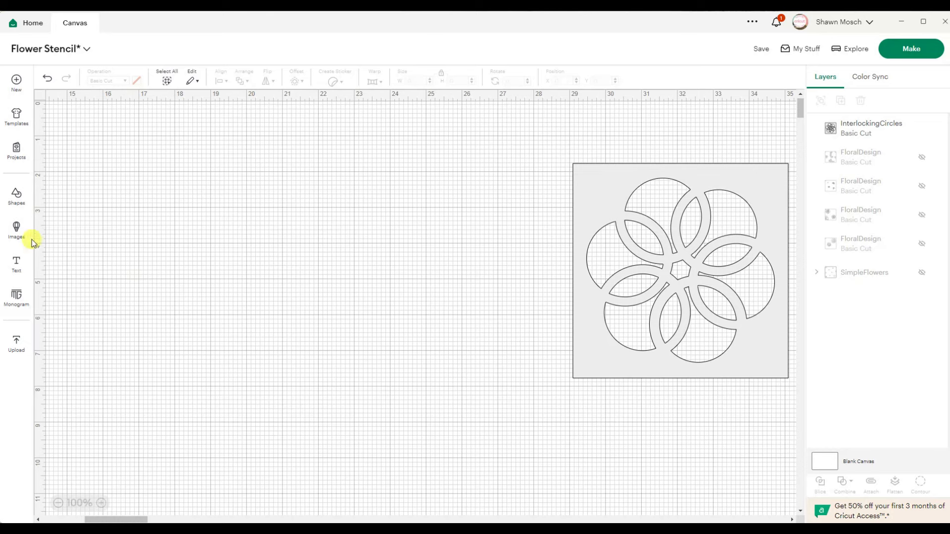
# - Add a circle shape to the canvas and place it in the empty area beside the interlocking circles stencil
pyautogui.click(16, 196)
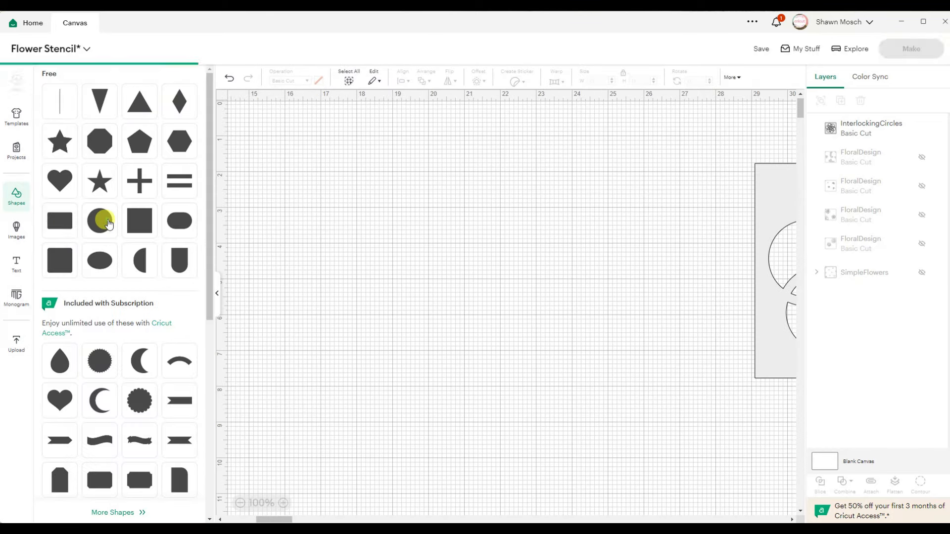
pyautogui.click(108, 231)
pyautogui.click(217, 297)
pyautogui.moveTo(289, 361); pyautogui.dragTo(270, 212)
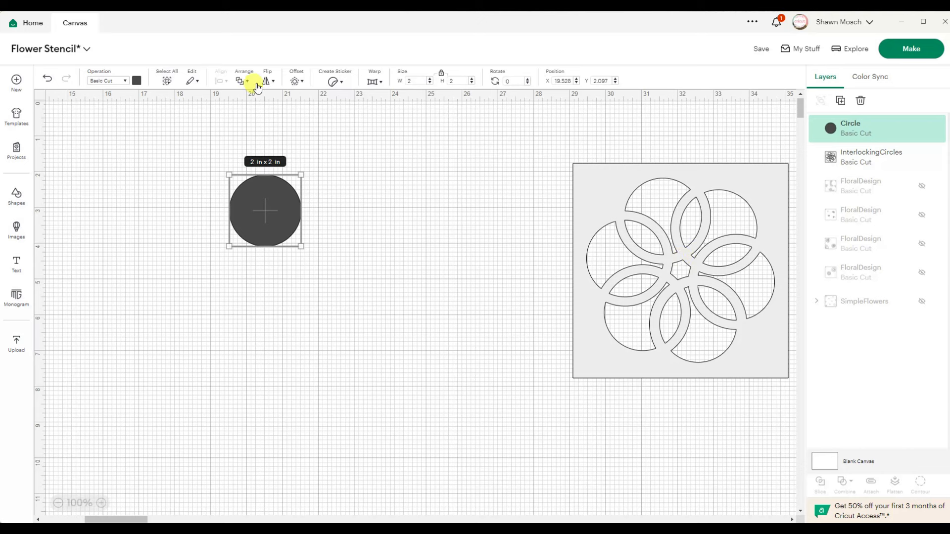
# - Create an outward offset about 2.44 in across around the circle and subtract the circle from it to form a ring
pyautogui.click(298, 81)
pyautogui.moveTo(312, 127); pyautogui.dragTo(305, 132)
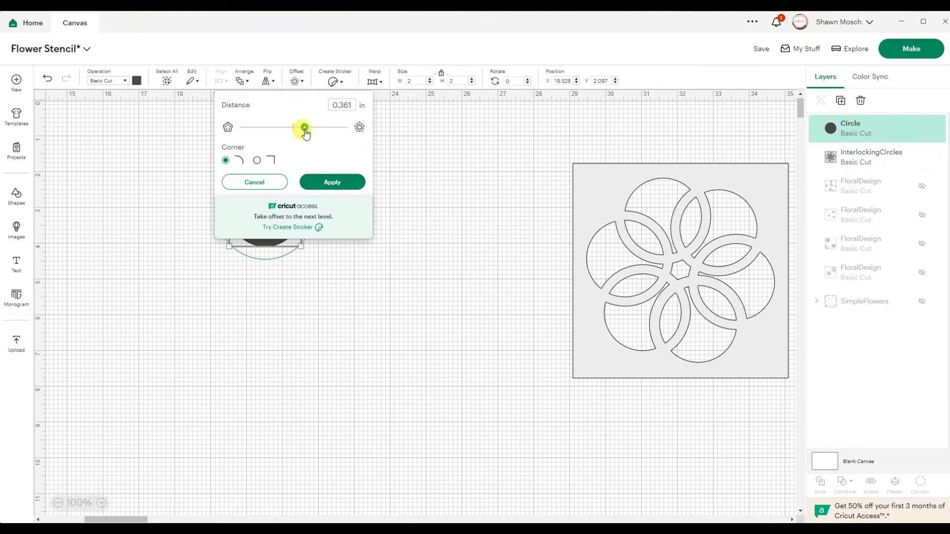
pyautogui.click(335, 183)
pyautogui.moveTo(172, 148); pyautogui.dragTo(400, 333)
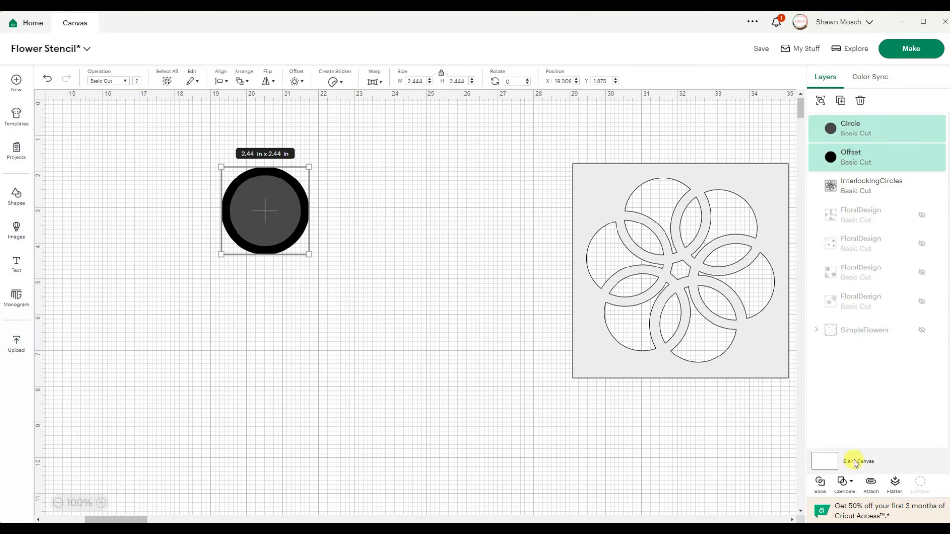
pyautogui.click(844, 484)
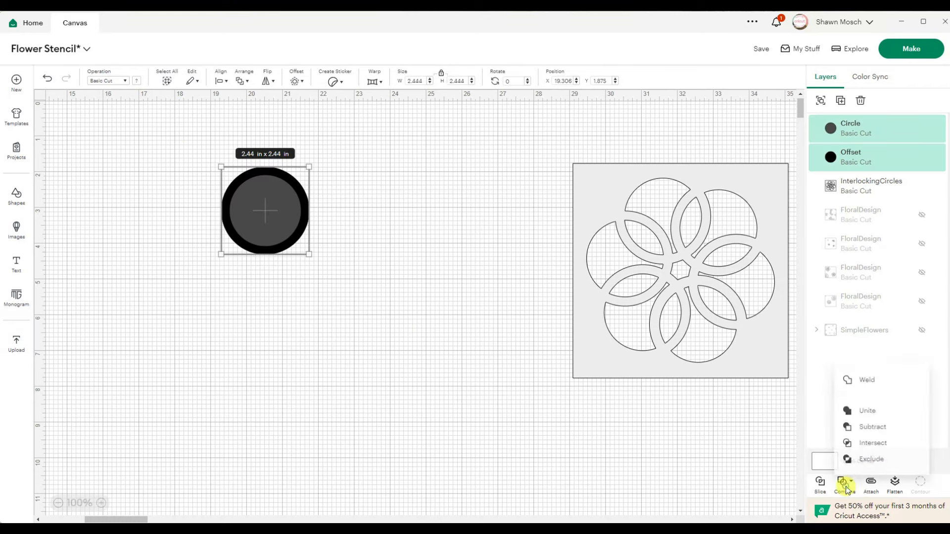
pyautogui.click(870, 425)
pyautogui.click(395, 405)
# - Copy and paste the ring, placing the duplicate directly below the original with a gap between them
pyautogui.click(284, 247)
pyautogui.hotkey('ctrl', 'c')
pyautogui.hotkey('ctrl', 'v')
pyautogui.moveTo(336, 395); pyautogui.dragTo(281, 365)
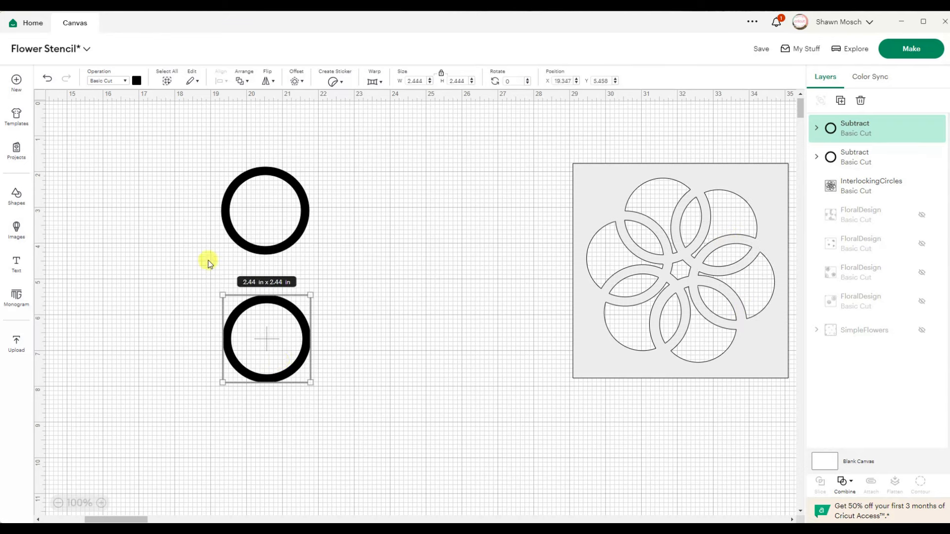
# - Center the two rings horizontally with each other and group them
pyautogui.moveTo(179, 157); pyautogui.dragTo(430, 468)
pyautogui.click(221, 82)
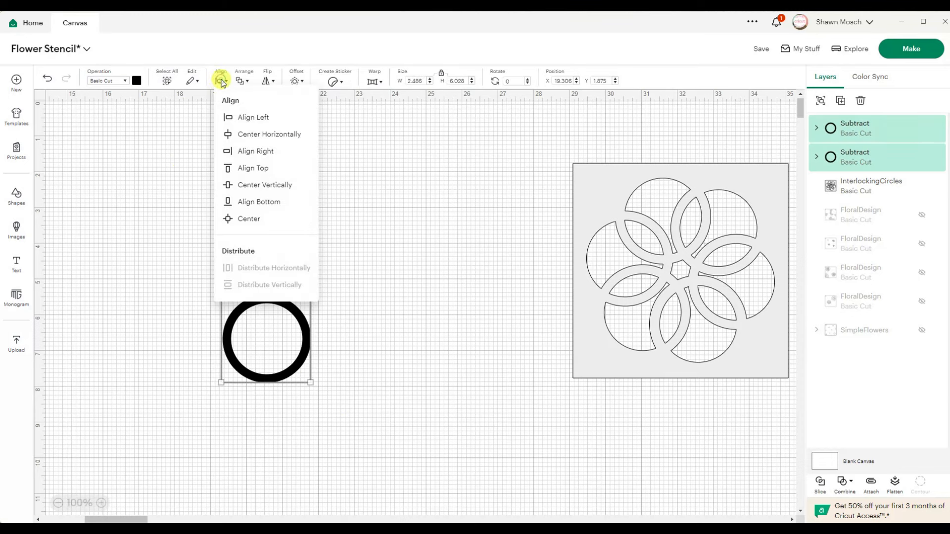
pyautogui.click(244, 134)
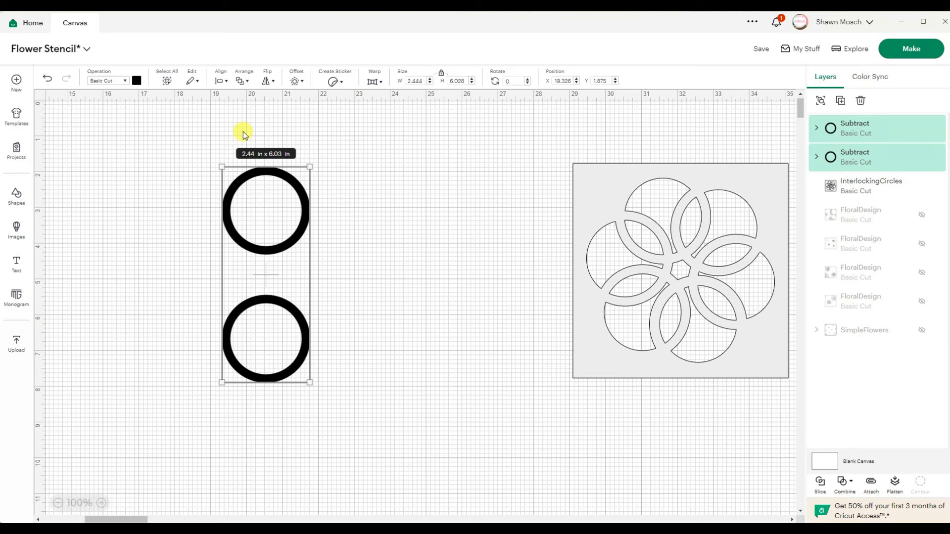
pyautogui.click(821, 100)
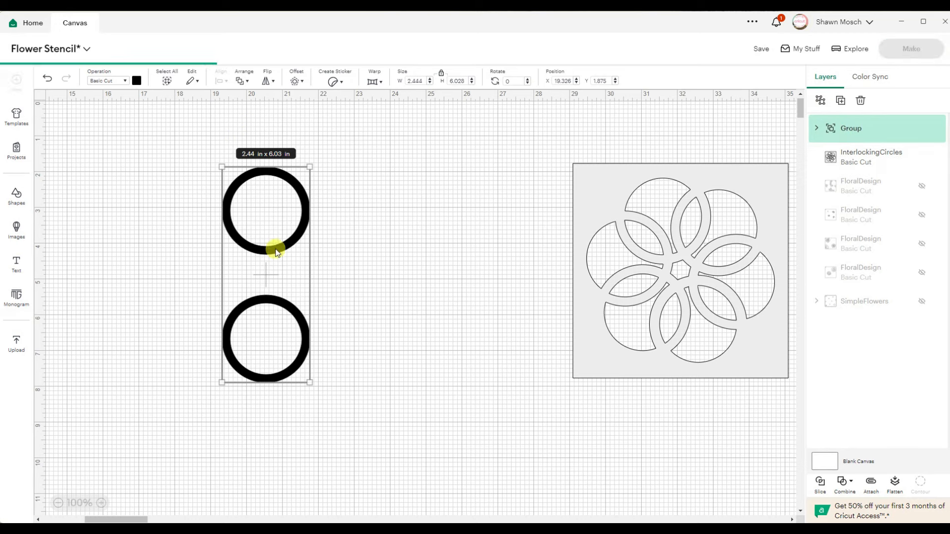
# - Duplicate the grouped ring pair, rotate the copy to 90 degrees, and center it over the original pair to form a cross
pyautogui.hotkey('ctrl', 'd')
pyautogui.moveTo(337, 415); pyautogui.dragTo(358, 271)
pyautogui.click(509, 81)
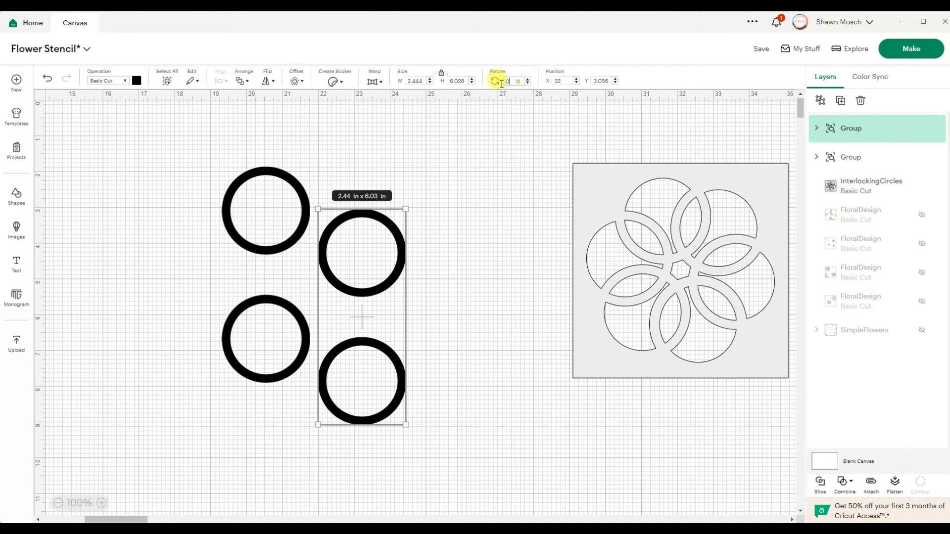
pyautogui.write('90')
pyautogui.press('Return')
pyautogui.moveTo(373, 293); pyautogui.dragTo(275, 270)
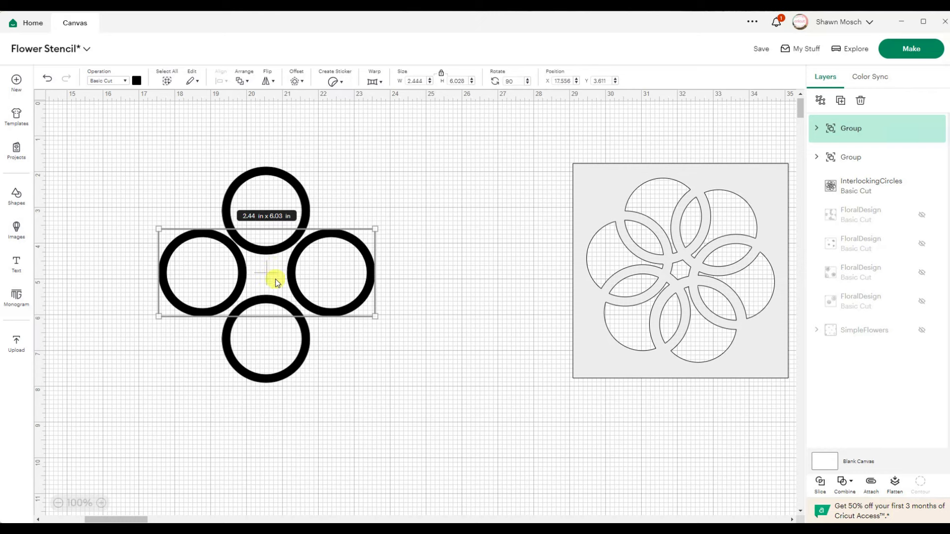
# - Paste another ring pair, rotate it to 45 degrees, and center it over the four-ring arrangement
pyautogui.hotkey('ctrl', 'v')
pyautogui.moveTo(355, 432); pyautogui.dragTo(447, 218)
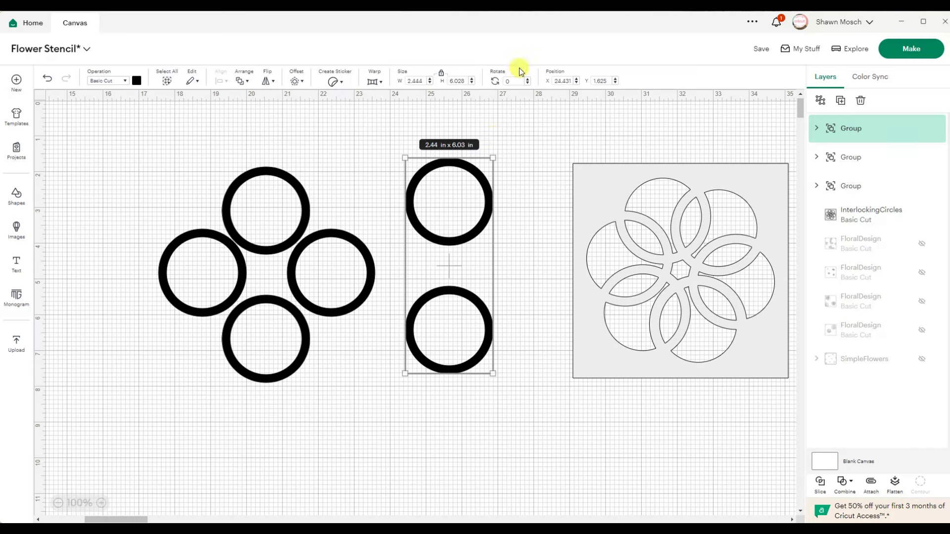
pyautogui.click(517, 80)
pyautogui.write('45')
pyautogui.press('Return')
pyautogui.moveTo(450, 265); pyautogui.dragTo(271, 272)
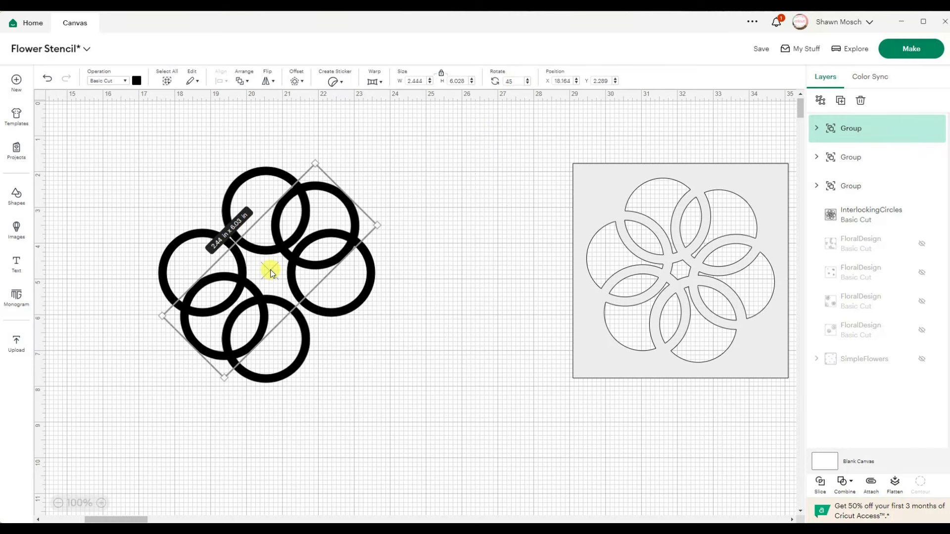
# - Paste another 45-degree ring pair, flip it horizontally, and place it over the arrangement to fill the remaining diagonal
pyautogui.hotkey('ctrl', 'v')
pyautogui.moveTo(431, 478); pyautogui.dragTo(367, 324)
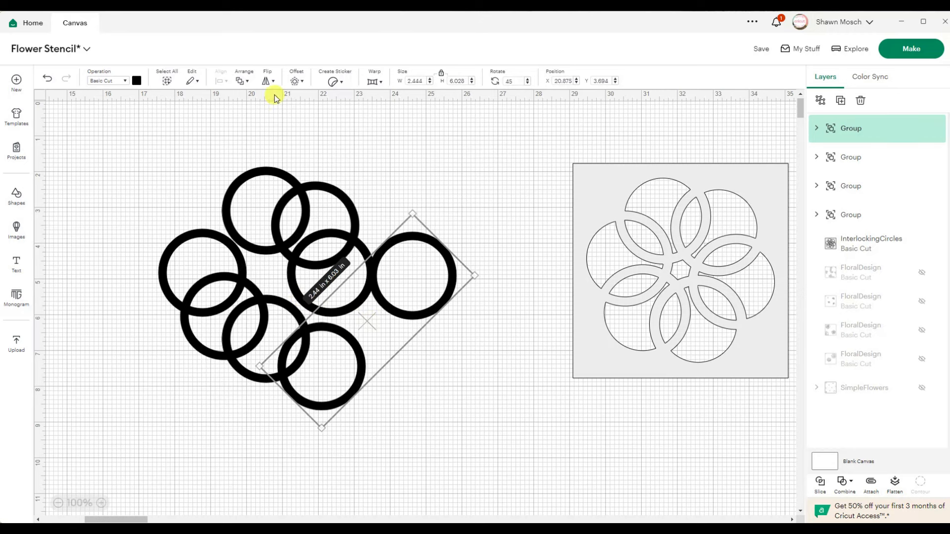
pyautogui.click(268, 80)
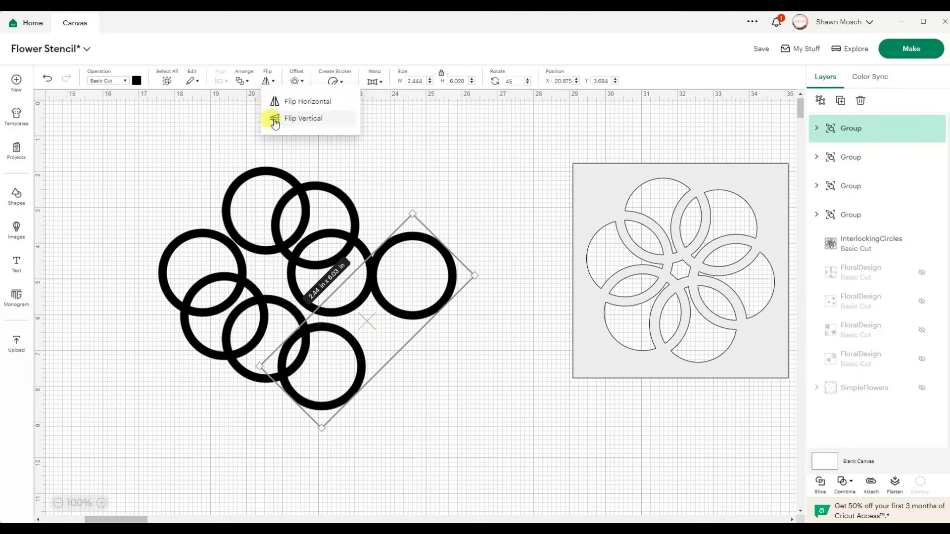
pyautogui.click(280, 101)
pyautogui.moveTo(376, 326); pyautogui.dragTo(276, 276)
# - Center all four ring pairs on each other and weld them into one flower shape
pyautogui.click(477, 272)
pyautogui.moveTo(119, 156); pyautogui.dragTo(475, 451)
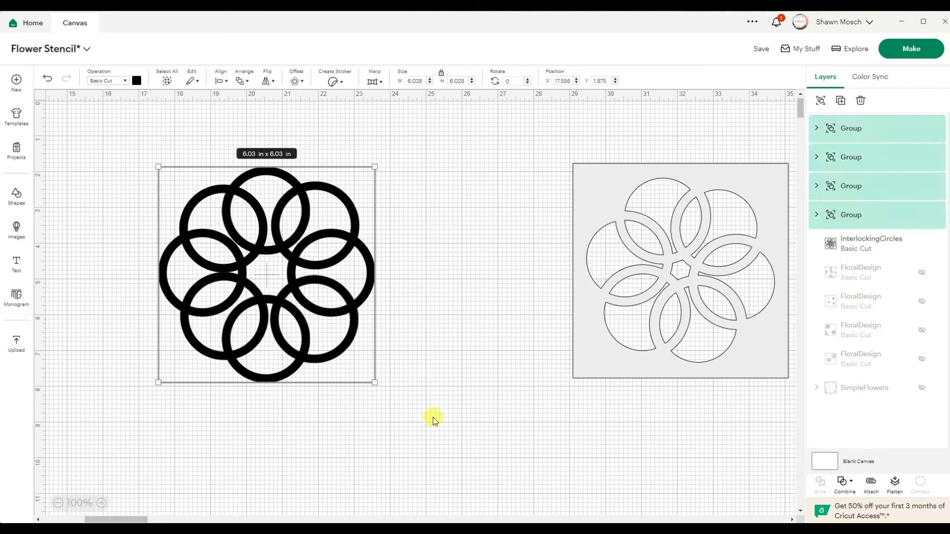
pyautogui.click(222, 82)
pyautogui.click(244, 218)
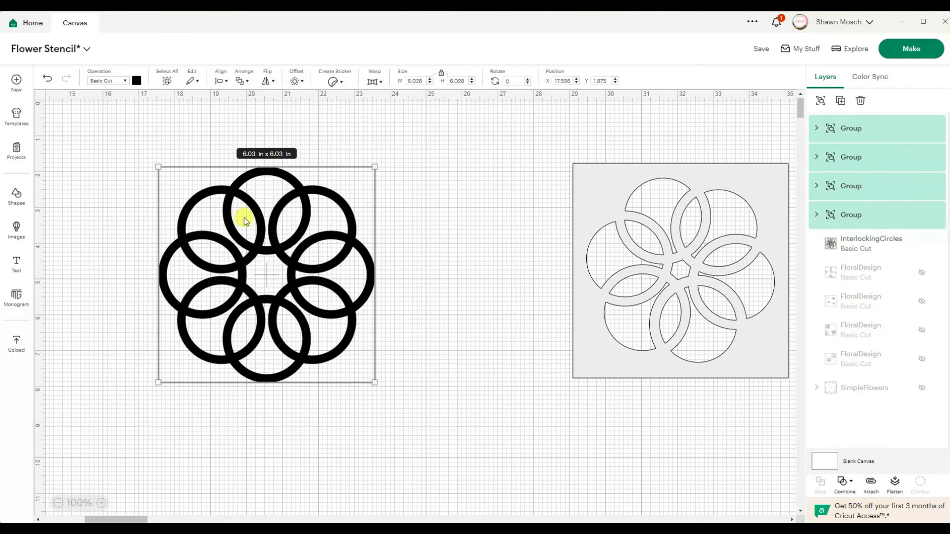
pyautogui.click(843, 485)
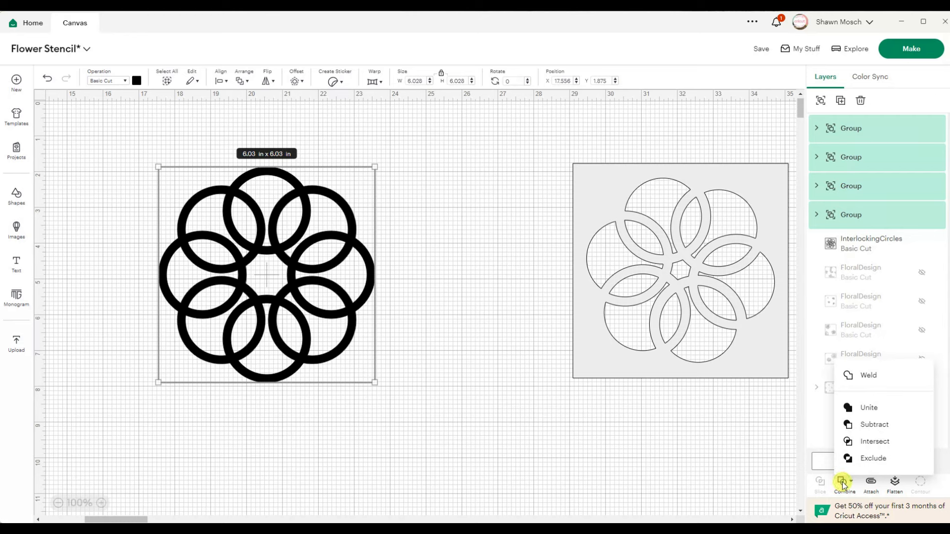
pyautogui.click(866, 375)
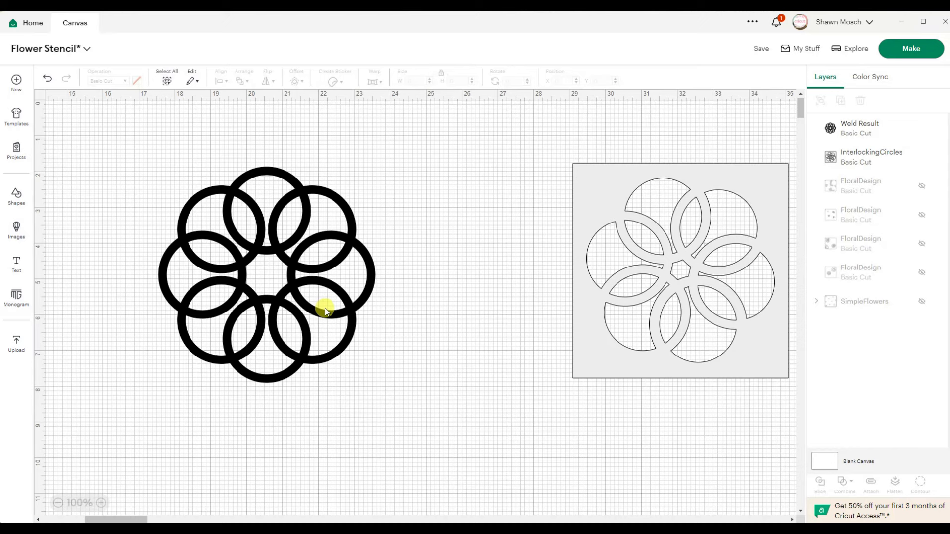
# - Insert a square and move it to the upper left of the welded ring flower
pyautogui.click(16, 195)
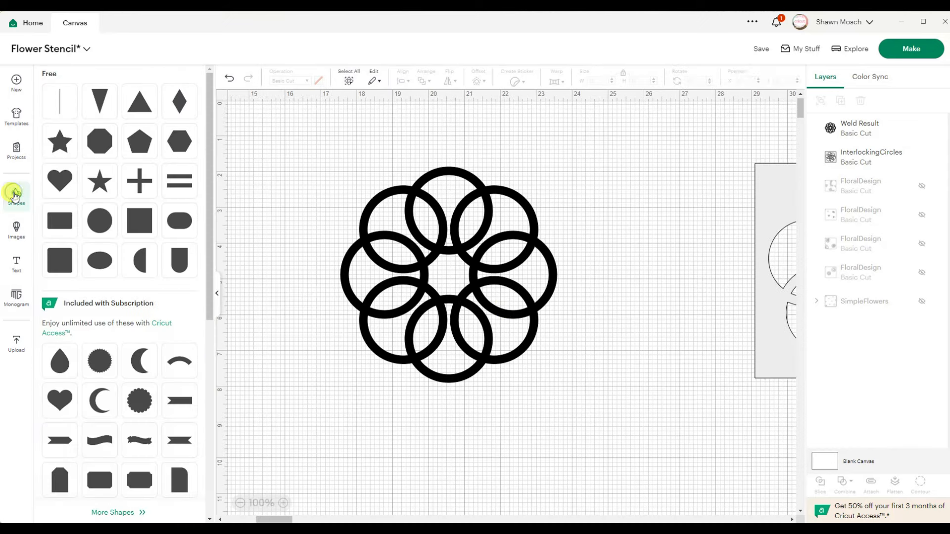
pyautogui.click(138, 221)
pyautogui.click(217, 294)
pyautogui.moveTo(391, 430); pyautogui.dragTo(148, 158)
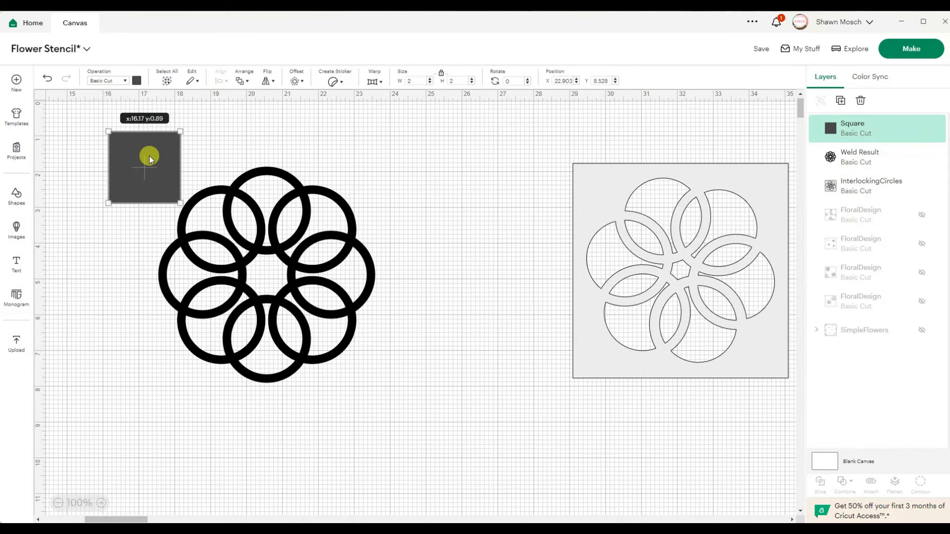
# - Enlarge the square to 7 by 7 inches and position it over the whole ring flower
pyautogui.click(418, 82)
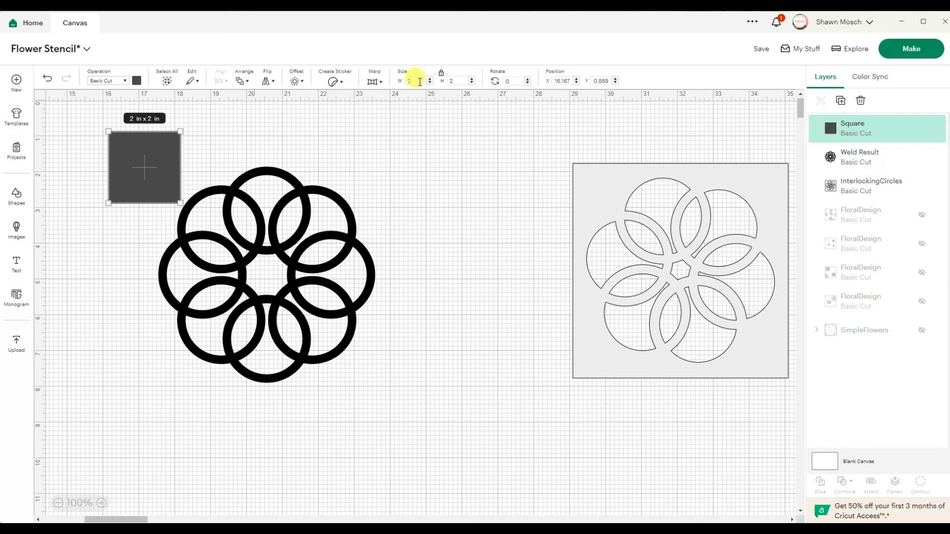
pyautogui.doubleClick(419, 81)
pyautogui.write('6')
pyautogui.press('Return')
pyautogui.moveTo(175, 223); pyautogui.dragTo(220, 257)
pyautogui.doubleClick(412, 80)
pyautogui.write('7')
pyautogui.press('Return')
pyautogui.moveTo(307, 278)
pyautogui.mouseDown()
pyautogui.moveTo(292, 265)
pyautogui.moveTo(297, 271)
pyautogui.mouseUp()
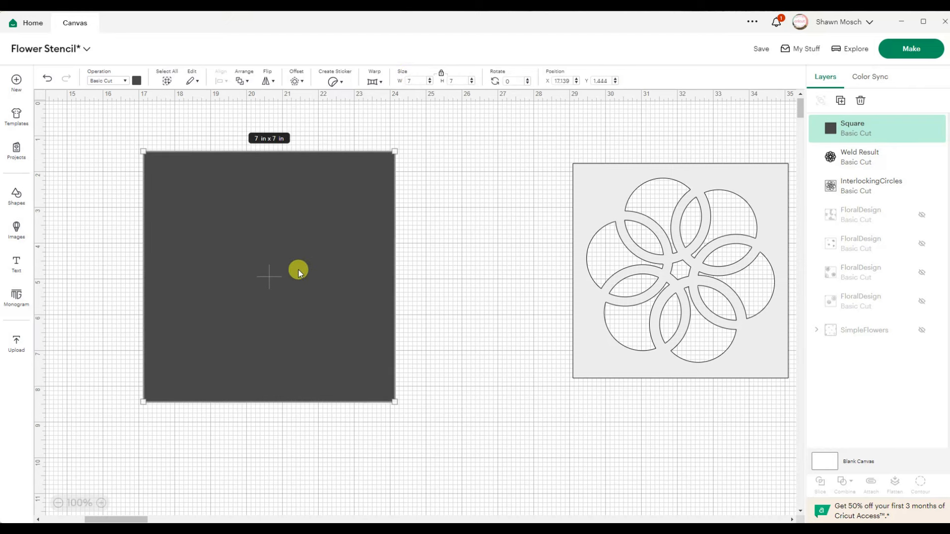
# - Send the square to the back and center the welded ring flower on it
pyautogui.click(238, 84)
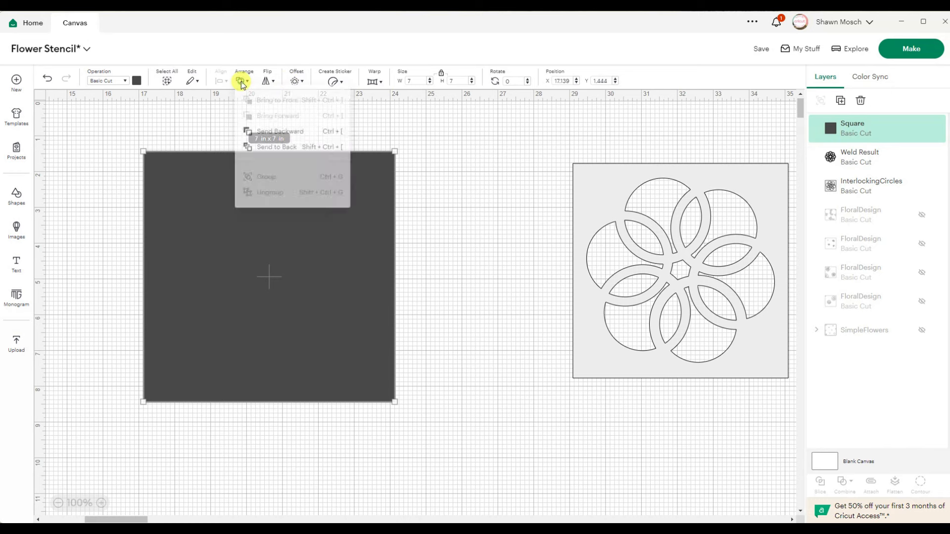
pyautogui.click(264, 154)
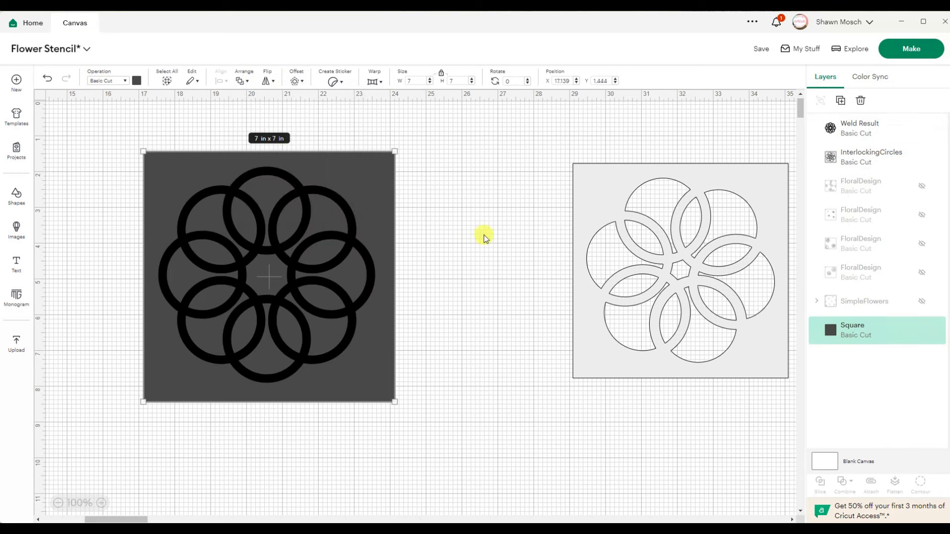
pyautogui.click(470, 232)
pyautogui.moveTo(103, 136); pyautogui.dragTo(457, 439)
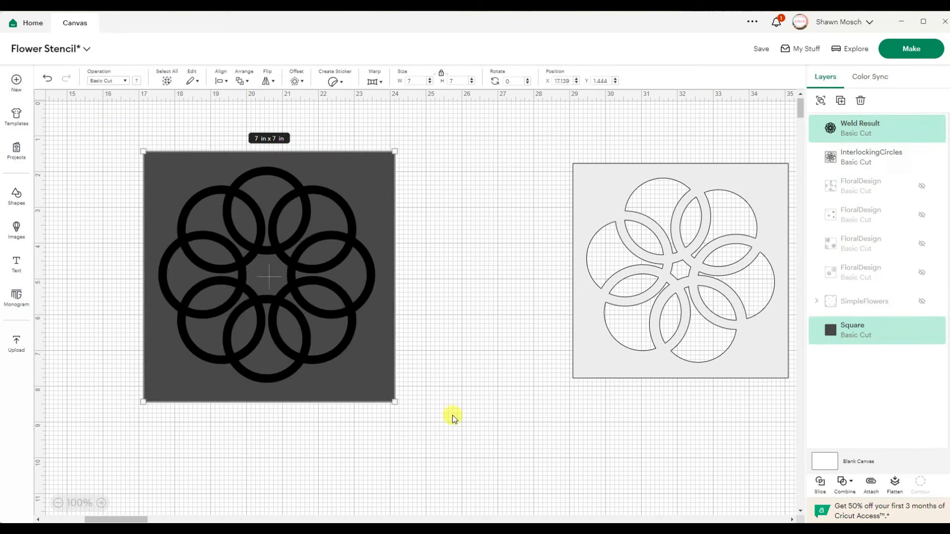
pyautogui.click(221, 82)
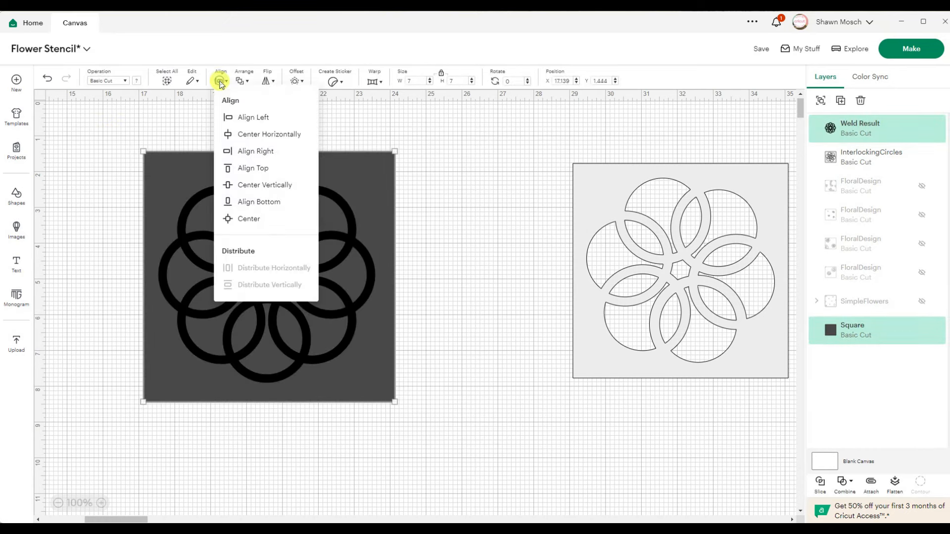
pyautogui.click(247, 219)
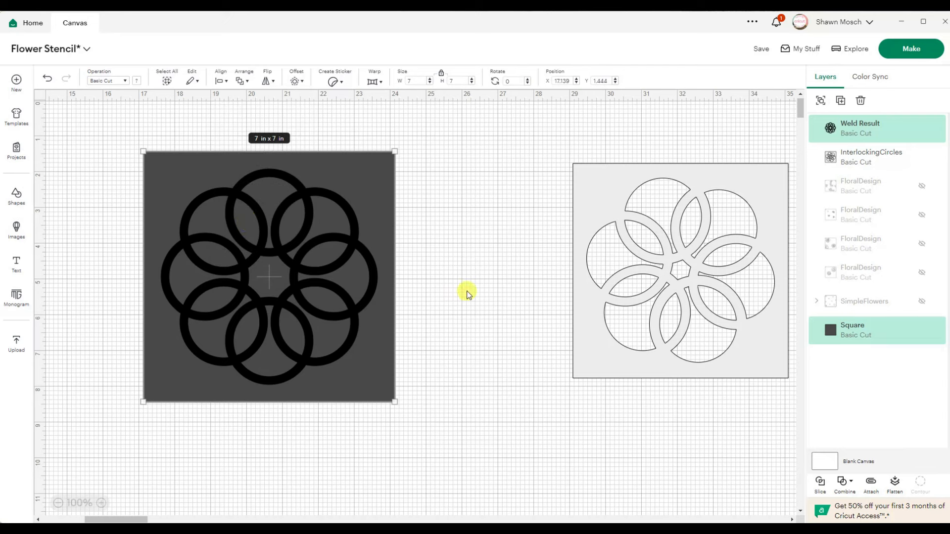
# - Try subtracting the welded ring flower from the square, and undo the subtraction
pyautogui.hotkey('ctrl', 'z')
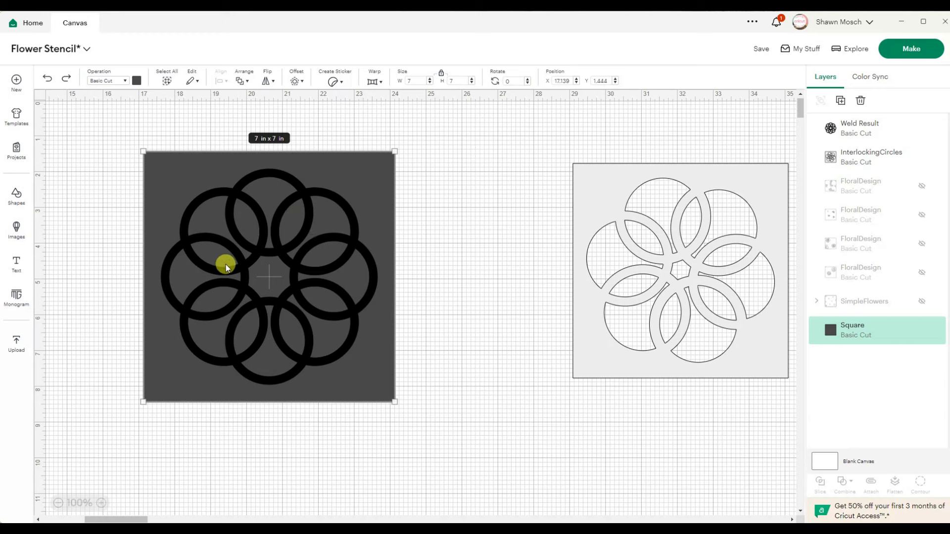
pyautogui.moveTo(113, 136); pyautogui.dragTo(464, 440)
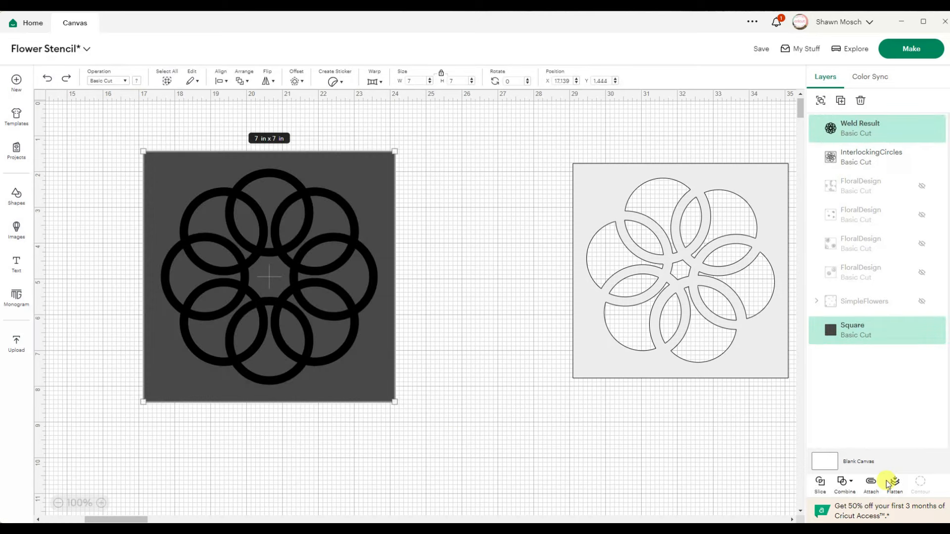
pyautogui.click(844, 484)
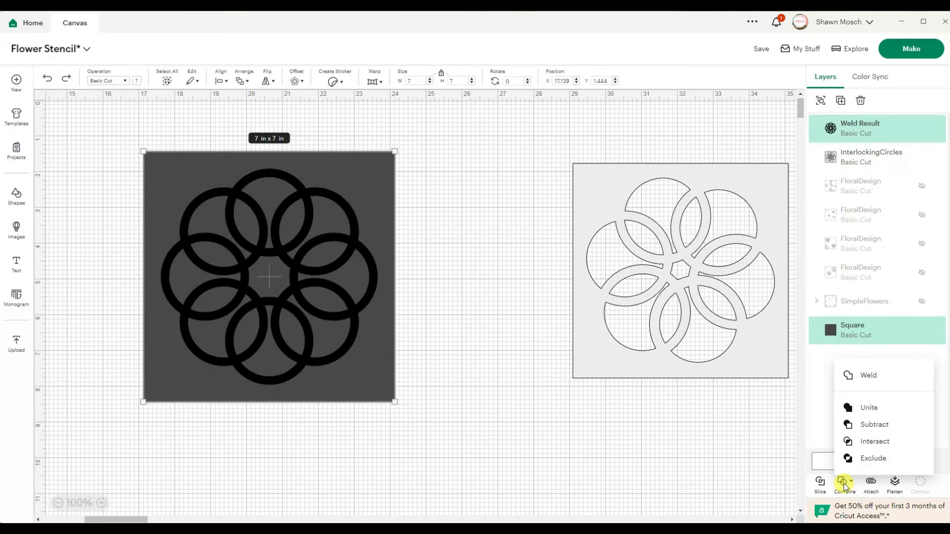
pyautogui.click(893, 420)
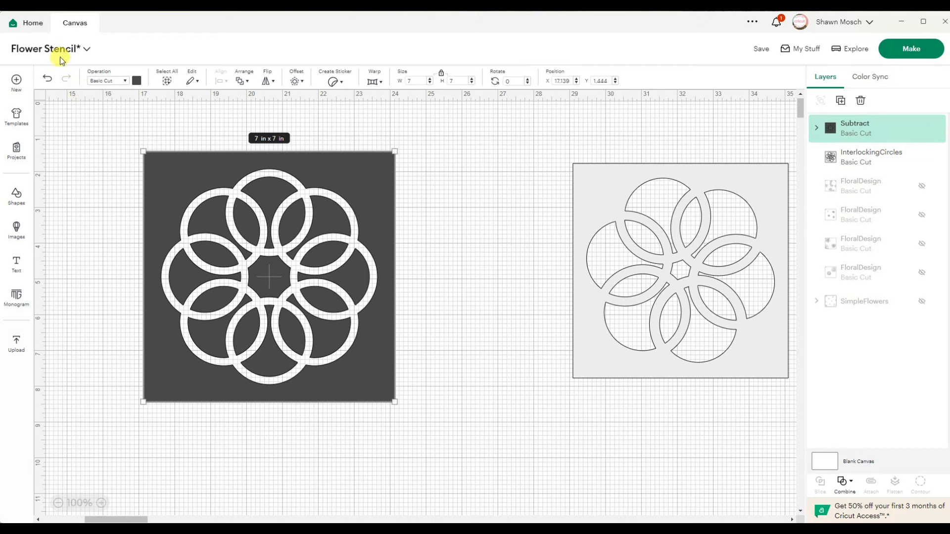
pyautogui.click(48, 79)
# - Hide the outermost contour of the welded ring flower so only its inner petal pieces are kept
pyautogui.click(450, 171)
pyautogui.click(317, 195)
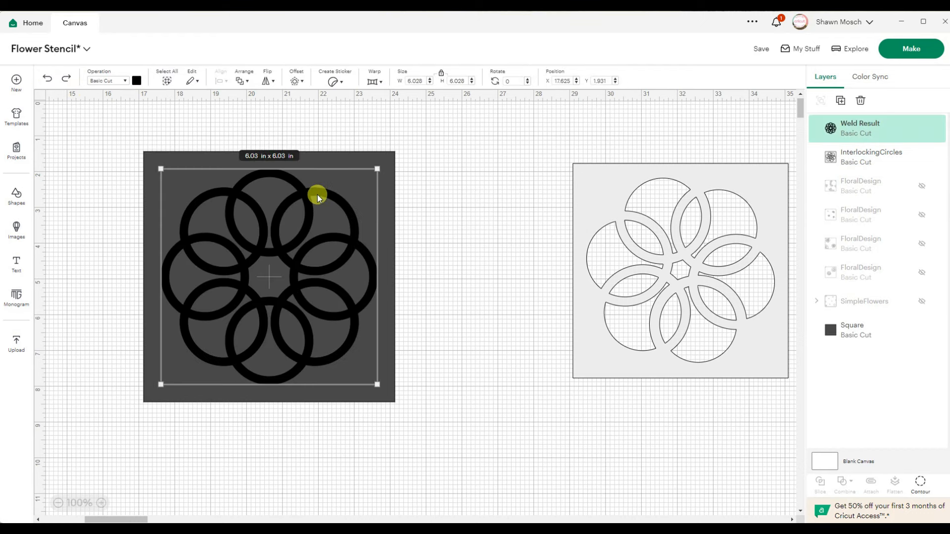
pyautogui.click(921, 484)
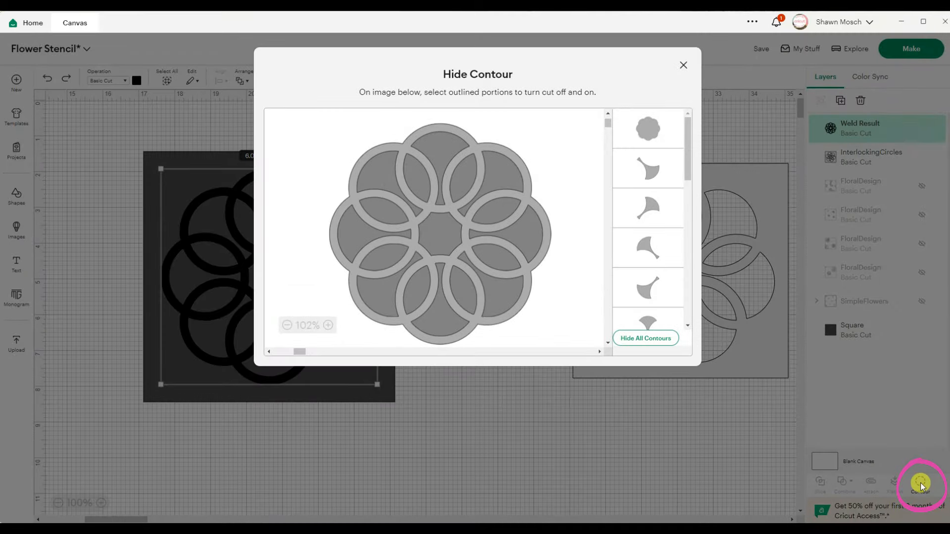
pyautogui.click(660, 138)
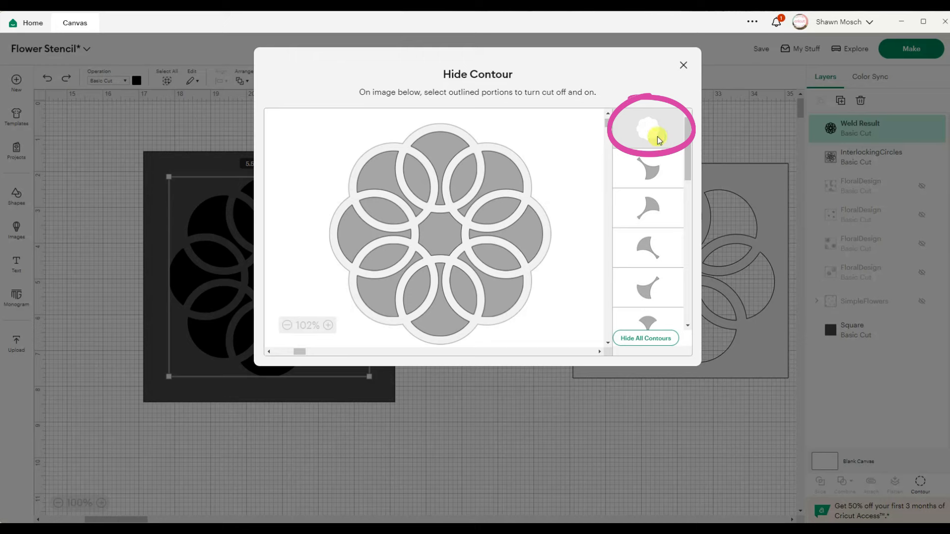
pyautogui.click(683, 66)
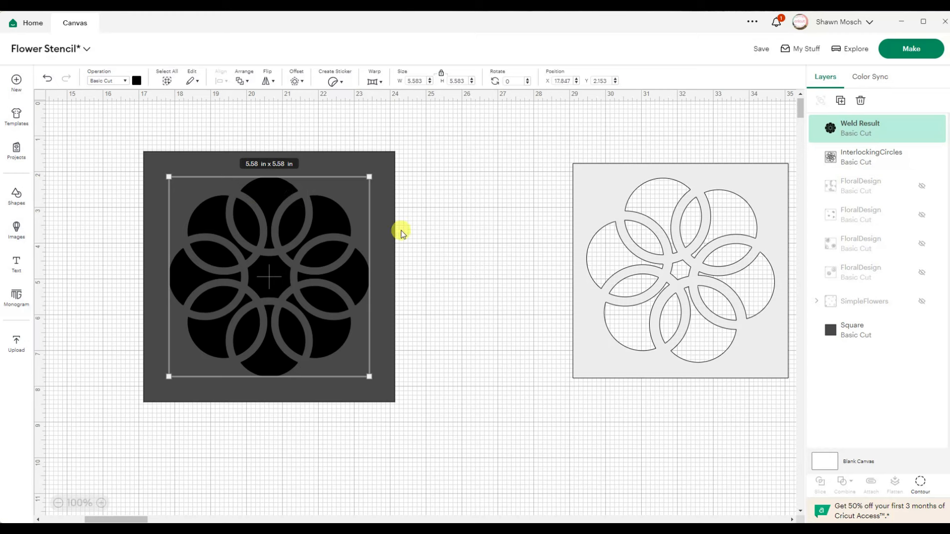
# - Subtract the petal pieces from the square and move the resulting stencil below the existing interlocking-circles stencil
pyautogui.click(96, 135)
pyautogui.moveTo(96, 136); pyautogui.dragTo(473, 470)
pyautogui.click(843, 484)
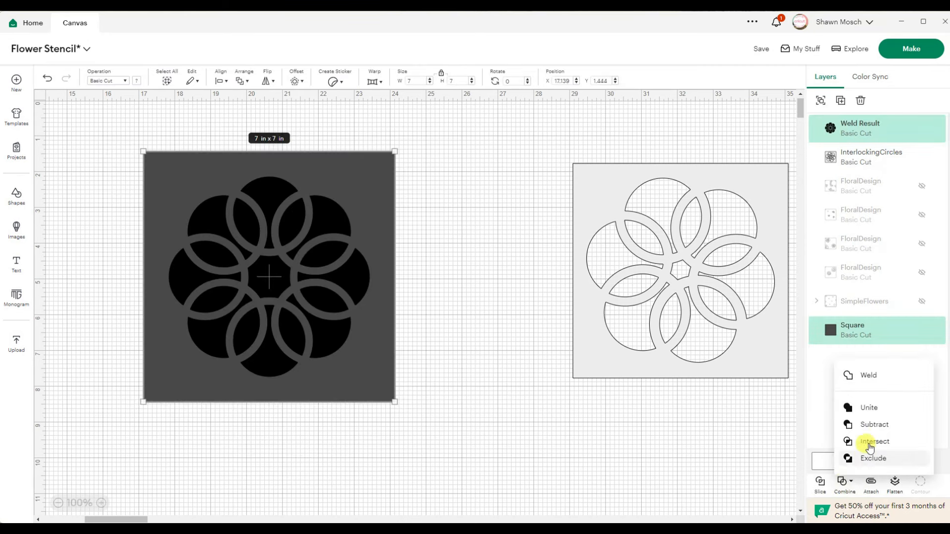
pyautogui.click(873, 426)
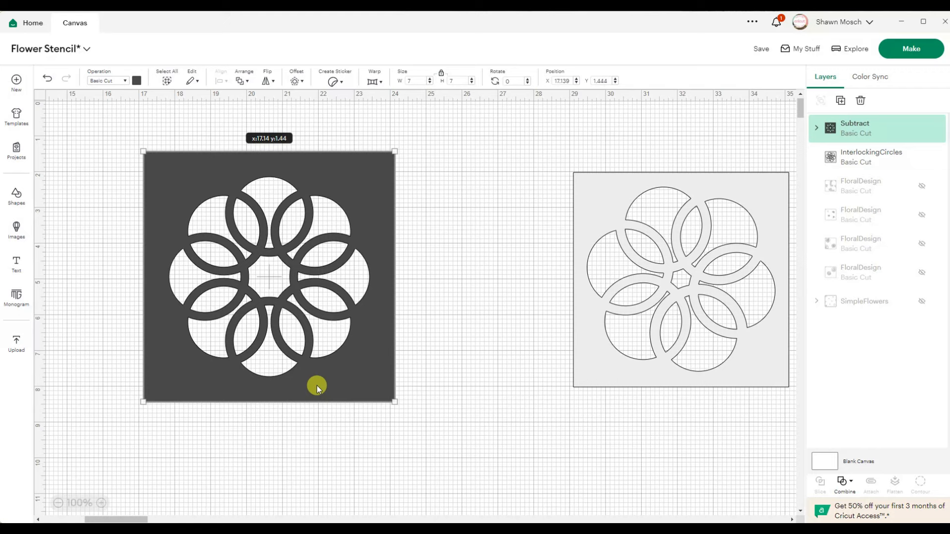
pyautogui.moveTo(317, 385); pyautogui.dragTo(662, 471)
pyautogui.moveTo(589, 337); pyautogui.dragTo(598, 440)
# - Open the advanced search of the image library
pyautogui.click(16, 231)
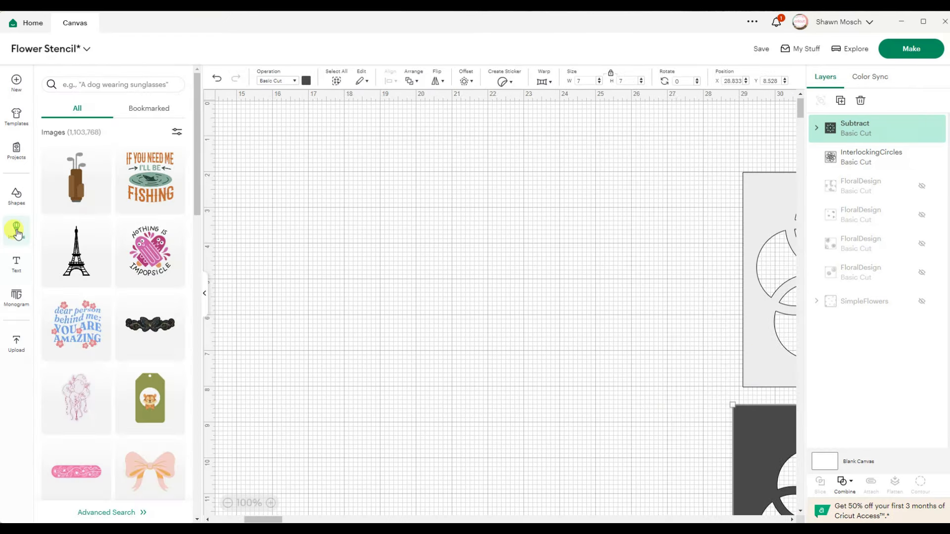
pyautogui.click(101, 513)
# - Try subtracting the outlined five-petal flower from its backing square, and undo the subtraction
pyautogui.click(845, 485)
pyautogui.click(863, 424)
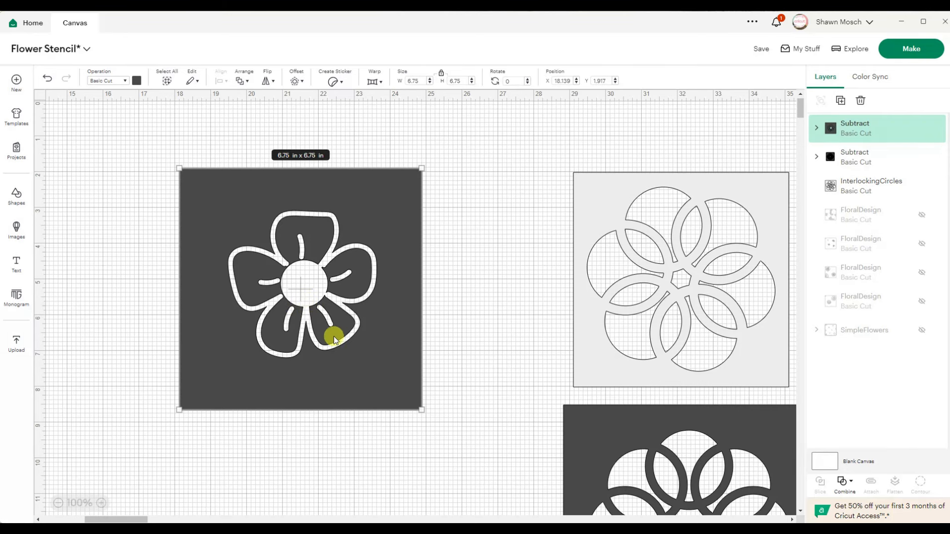
pyautogui.click(47, 79)
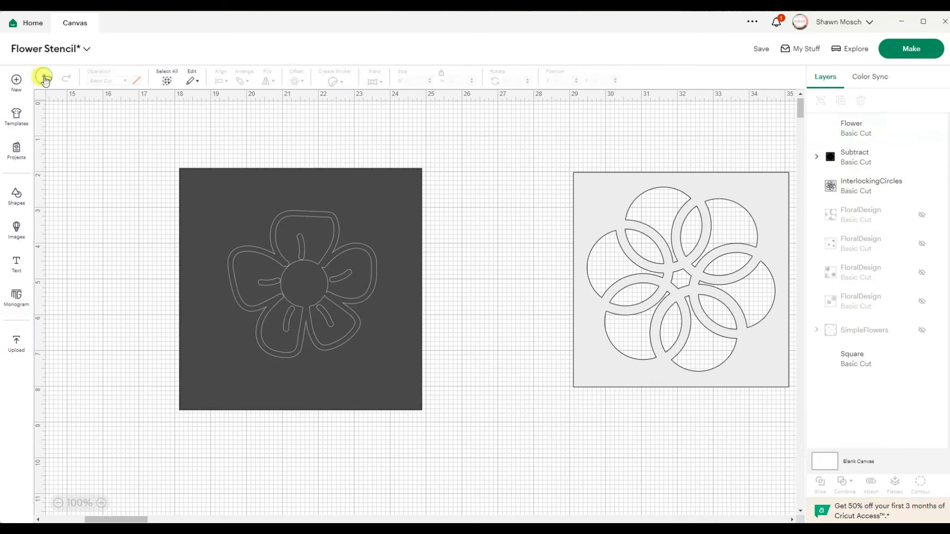
# - Hide the outer flower-shaped contour of the five-petal flower image
pyautogui.click(314, 282)
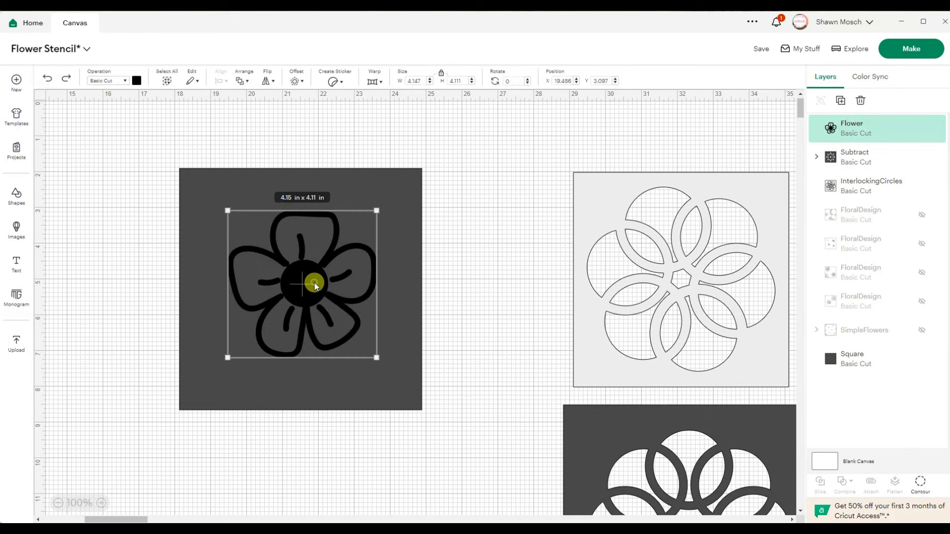
pyautogui.click(919, 484)
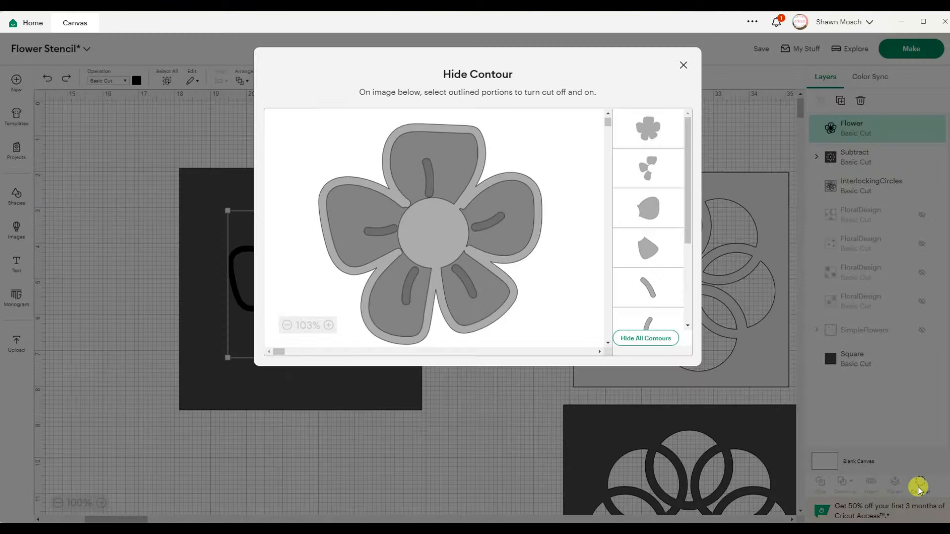
pyautogui.click(646, 139)
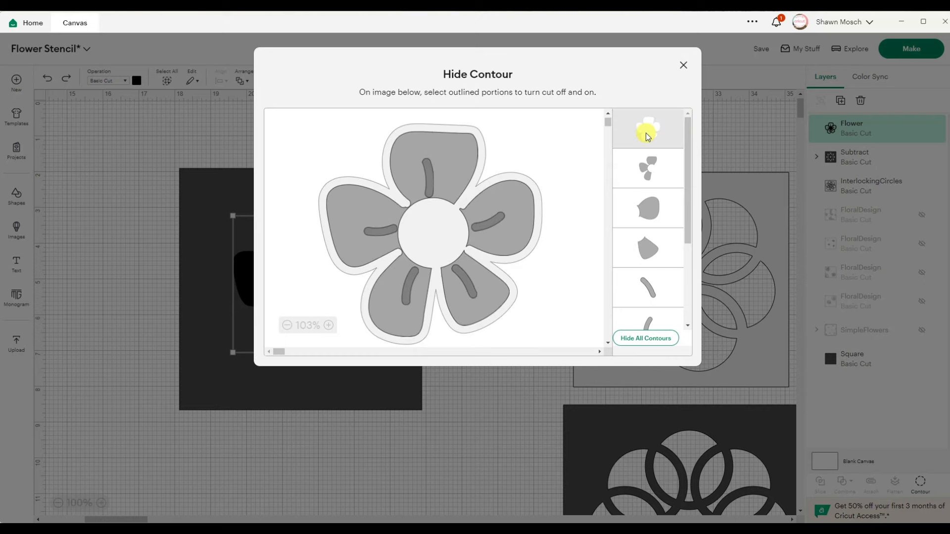
# - Select the five-petal flower with its backing square and subtract the petals from the square
pyautogui.click(110, 134)
pyautogui.moveTo(111, 133); pyautogui.dragTo(448, 430)
pyautogui.click(845, 485)
pyautogui.click(849, 420)
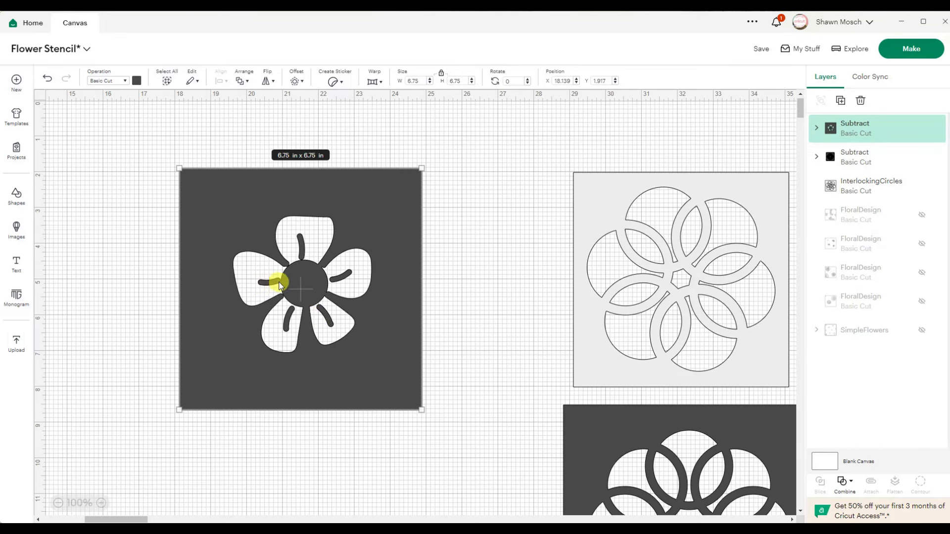
# - Insert a basic square on the five-petal flower stencil
pyautogui.click(101, 503)
pyautogui.click(101, 502)
pyautogui.click(101, 504)
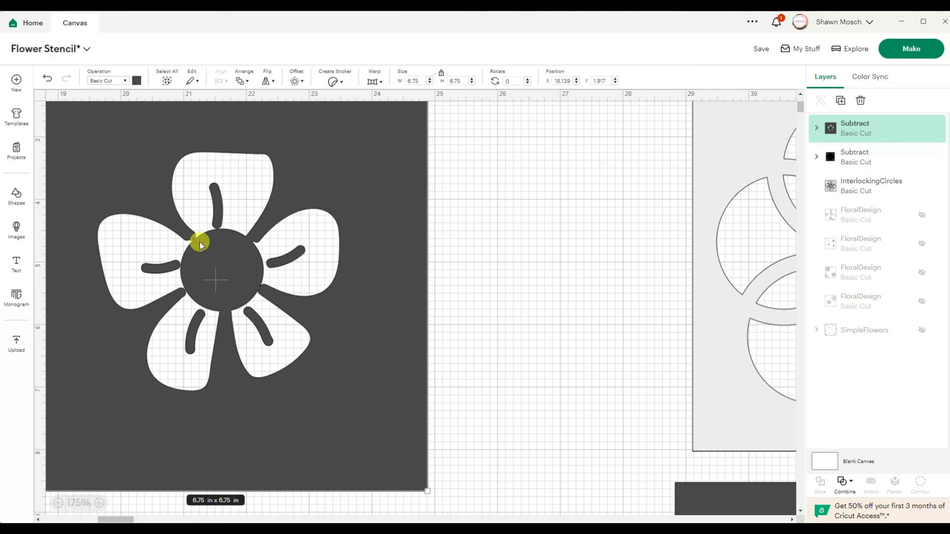
pyautogui.click(16, 197)
pyautogui.click(139, 225)
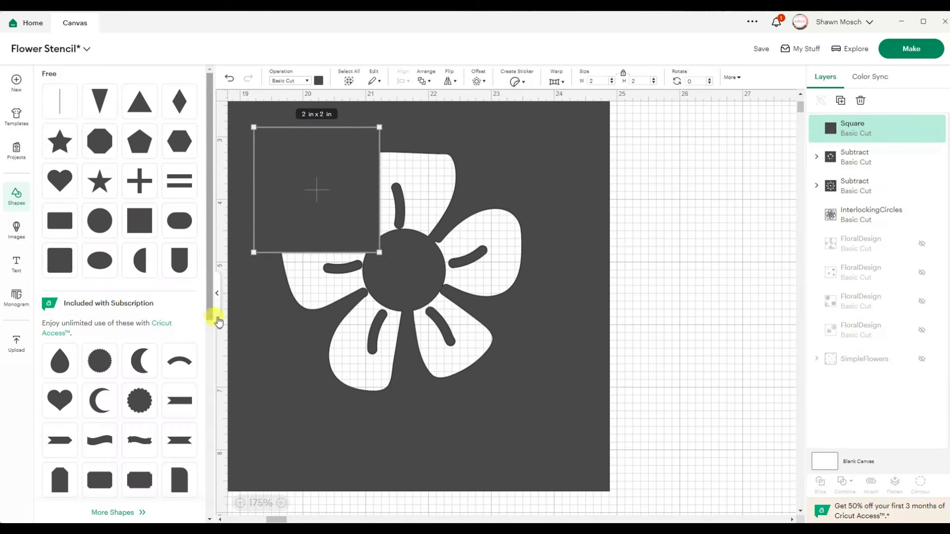
pyautogui.click(218, 296)
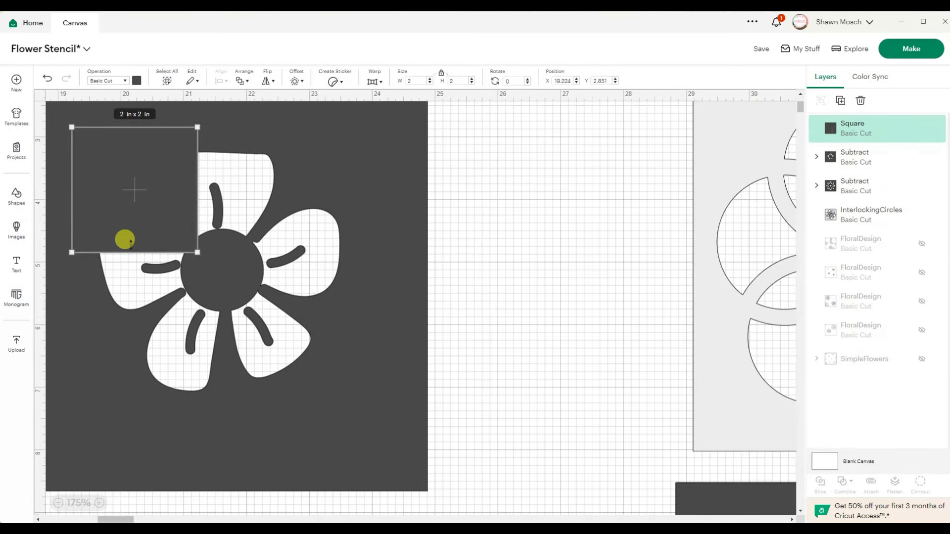
# - Flatten the square into a bar 2 in by about 0.13 in, move it beside the five-petal stencil, and duplicate it
pyautogui.moveTo(129, 252); pyautogui.dragTo(140, 117)
pyautogui.moveTo(179, 123); pyautogui.dragTo(564, 249)
pyautogui.hotkey('ctrl', 'v')
pyautogui.moveTo(142, 141); pyautogui.dragTo(515, 351)
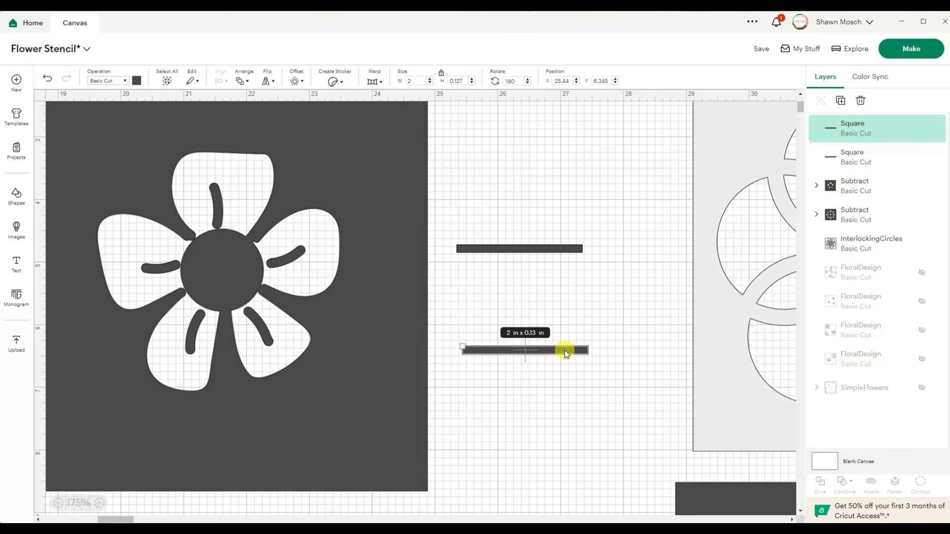
pyautogui.click(586, 355)
# - Rotate one bar to about 235°, lay it from the upper-left petal gap into the flower's center, and weld it to the stencil
pyautogui.click(571, 250)
pyautogui.moveTo(452, 255); pyautogui.dragTo(190, 239)
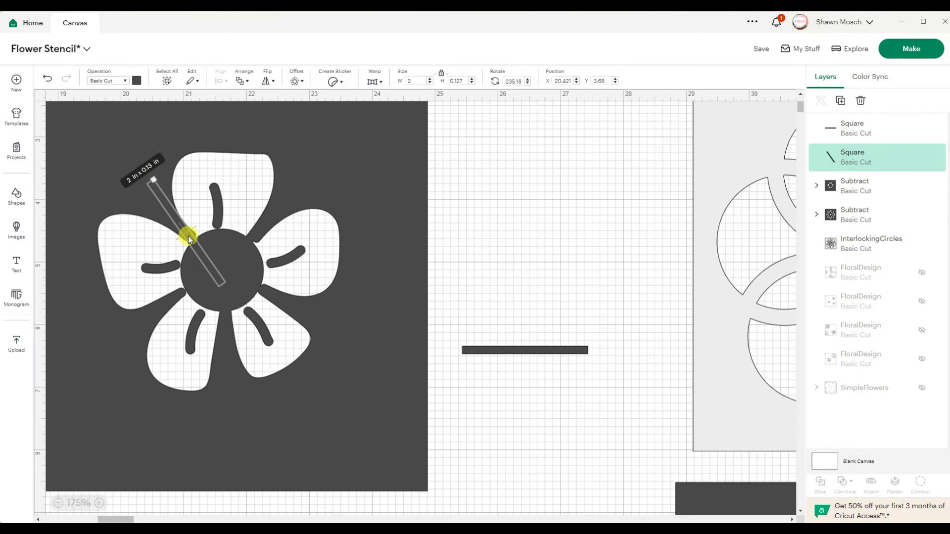
pyautogui.keyDown('shift'); pyautogui.click(354, 424); pyautogui.keyUp('shift')
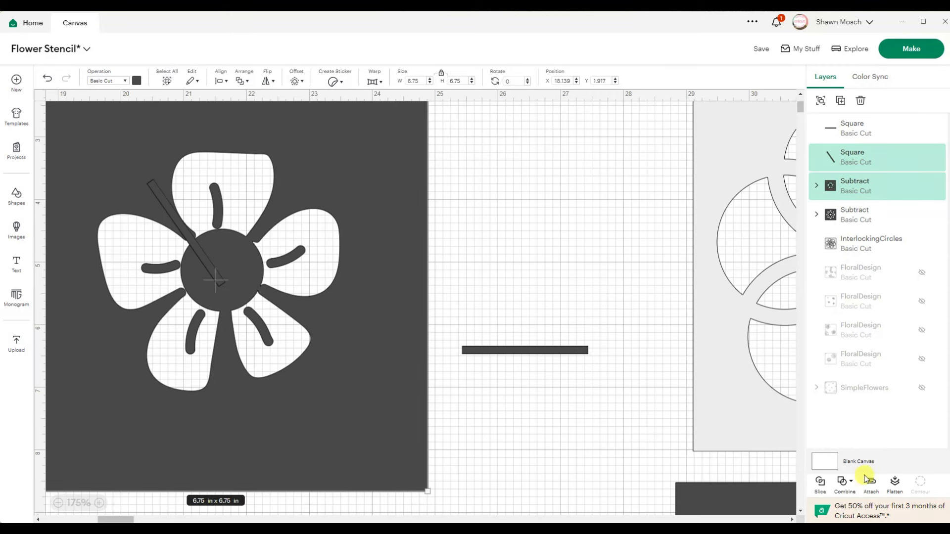
pyautogui.click(841, 482)
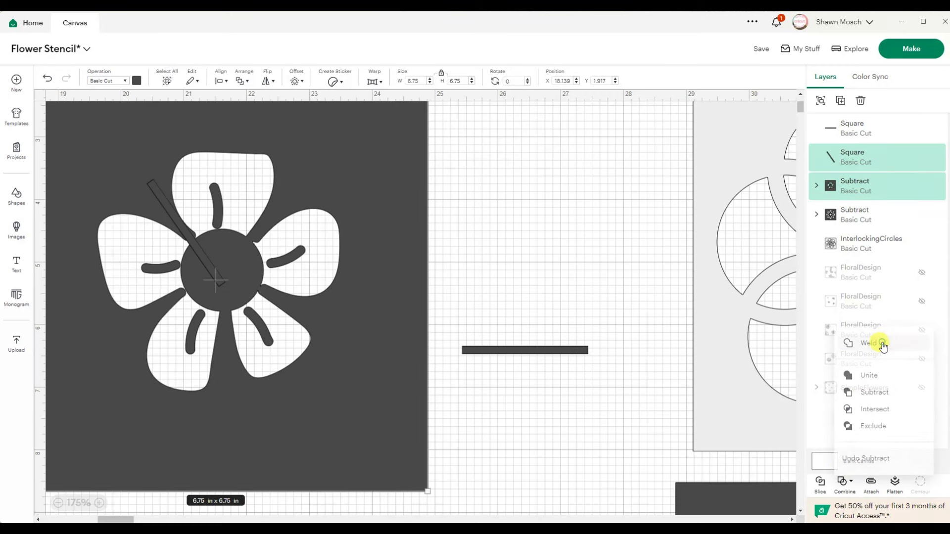
pyautogui.click(876, 342)
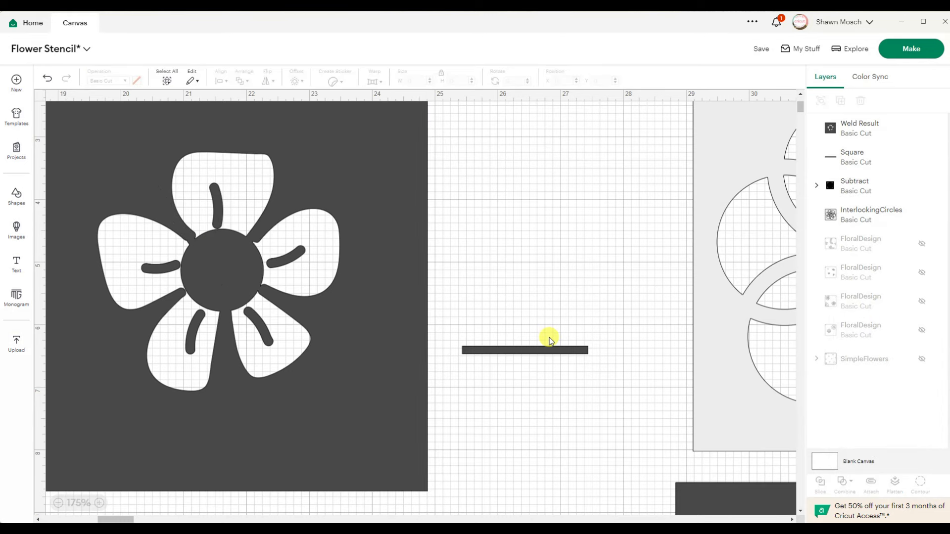
# - Rotate the remaining bar to about 146°, lay it from the lower-left petal gap into the flower's center, and make copies of it
pyautogui.click(563, 351)
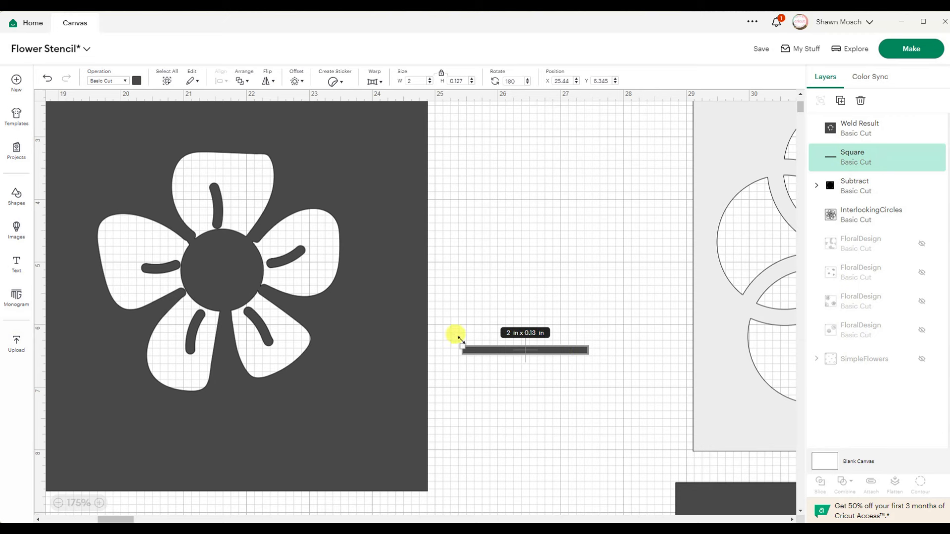
pyautogui.moveTo(464, 340); pyautogui.dragTo(459, 374)
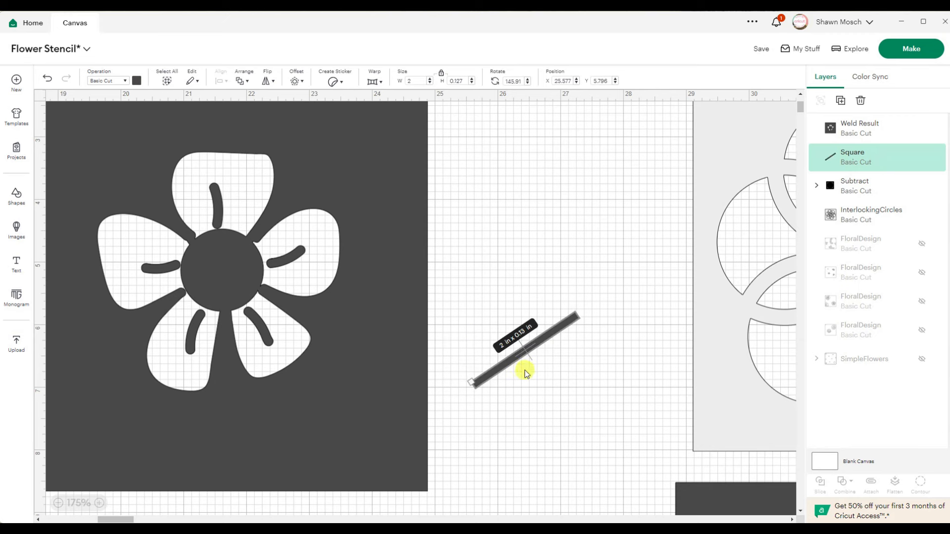
pyautogui.moveTo(528, 353); pyautogui.dragTo(183, 293)
pyautogui.hotkey('ctrl', 'c')
pyautogui.hotkey('ctrl', 'v')
pyautogui.hotkey('ctrl', 'v')
pyautogui.click(167, 204)
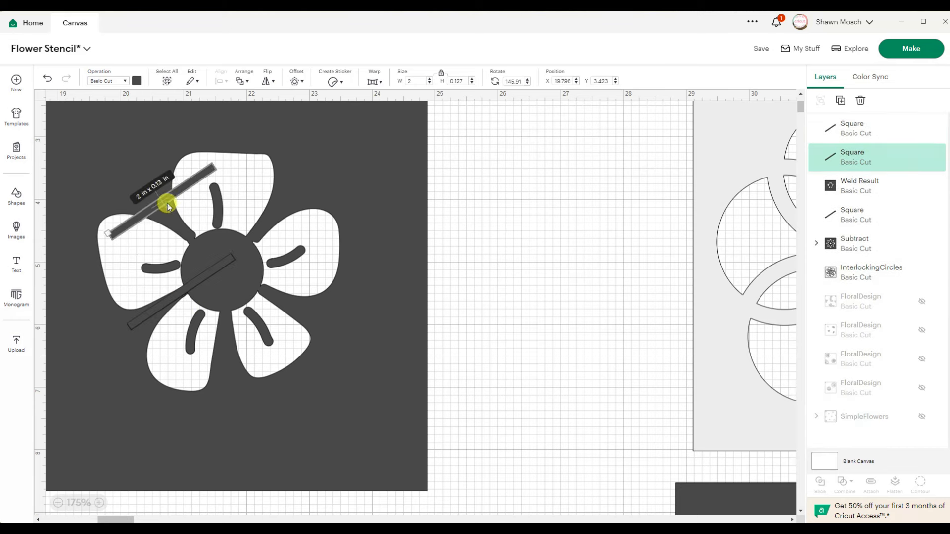
pyautogui.hotkey('ctrl', 'z')
# - Weld the bar in the lower-left petal gap to the five-petal stencil
pyautogui.click(127, 319)
pyautogui.click(855, 218)
pyautogui.keyDown('shift'); pyautogui.click(860, 186); pyautogui.keyUp('shift')
pyautogui.click(843, 482)
pyautogui.click(866, 373)
pyautogui.click(170, 308)
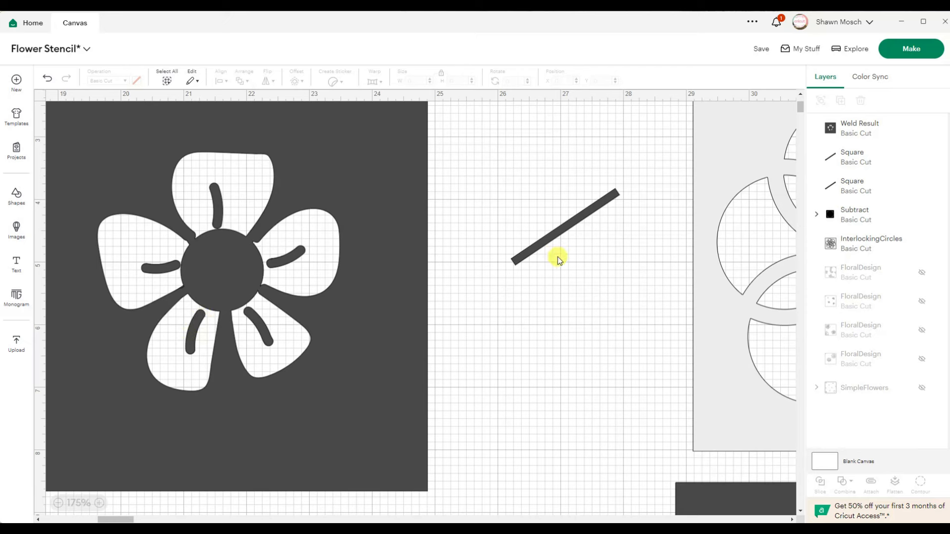
# - Rotate a copied bar, place it over the lower part of the flower, and weld it to the five-petal stencil
pyautogui.click(565, 228)
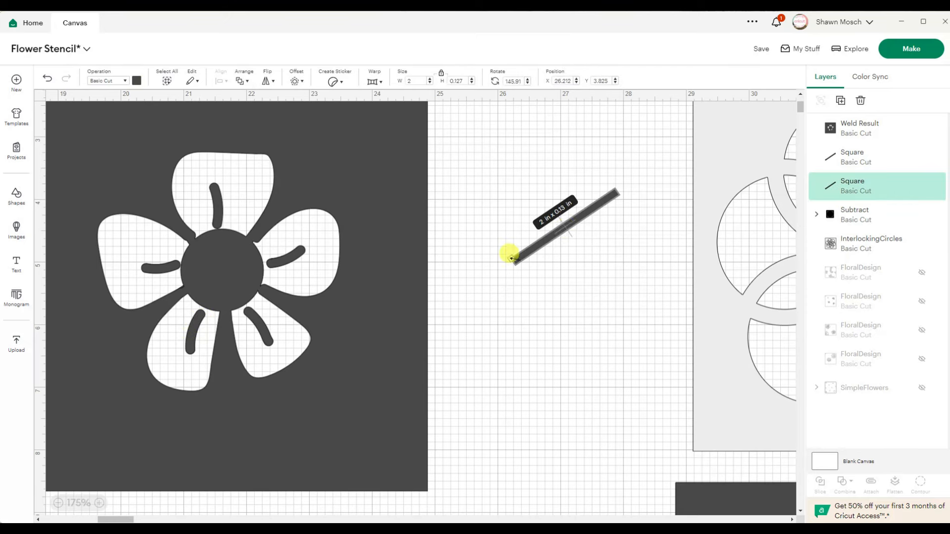
pyautogui.moveTo(511, 258); pyautogui.dragTo(552, 230)
pyautogui.moveTo(600, 213); pyautogui.dragTo(203, 301)
pyautogui.keyDown('shift'); pyautogui.click(291, 446); pyautogui.keyUp('shift')
pyautogui.click(844, 485)
pyautogui.click(859, 372)
pyautogui.click(546, 332)
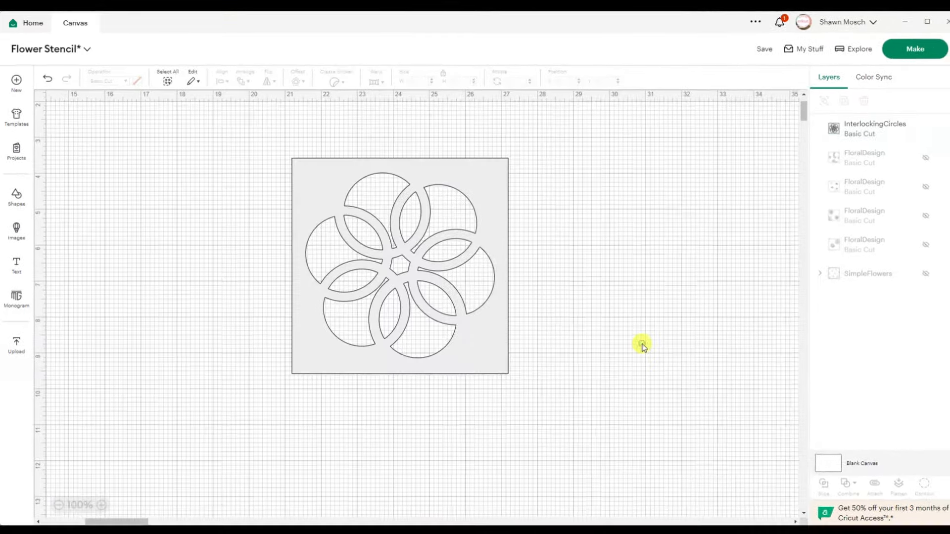
# - Save the project and send the interlocking-rings stencil through mat preparation to the cutting stage
pyautogui.click(761, 48)
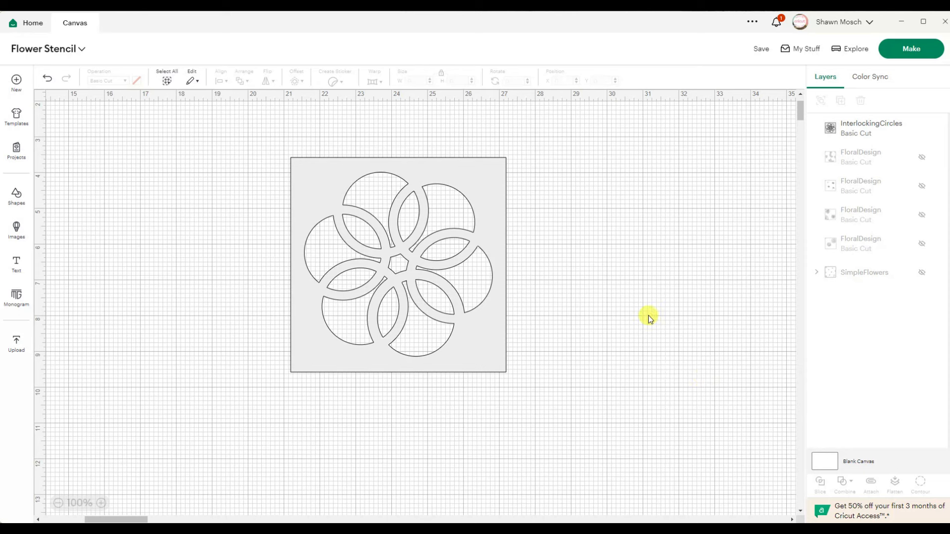
pyautogui.click(906, 50)
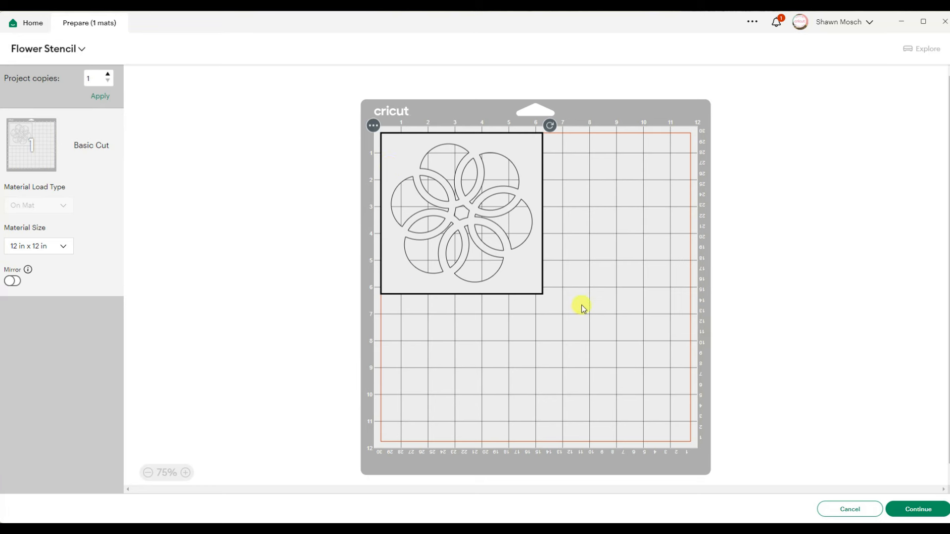
pyautogui.click(915, 511)
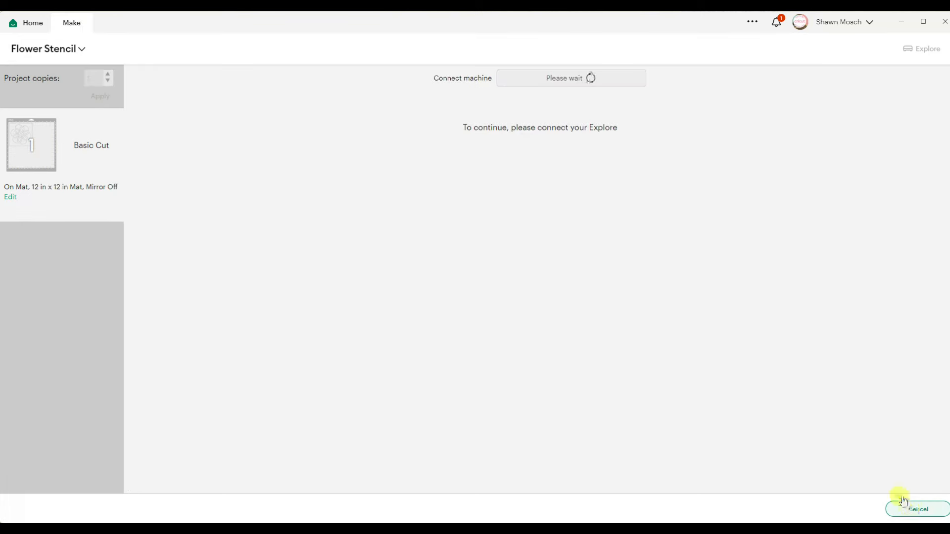